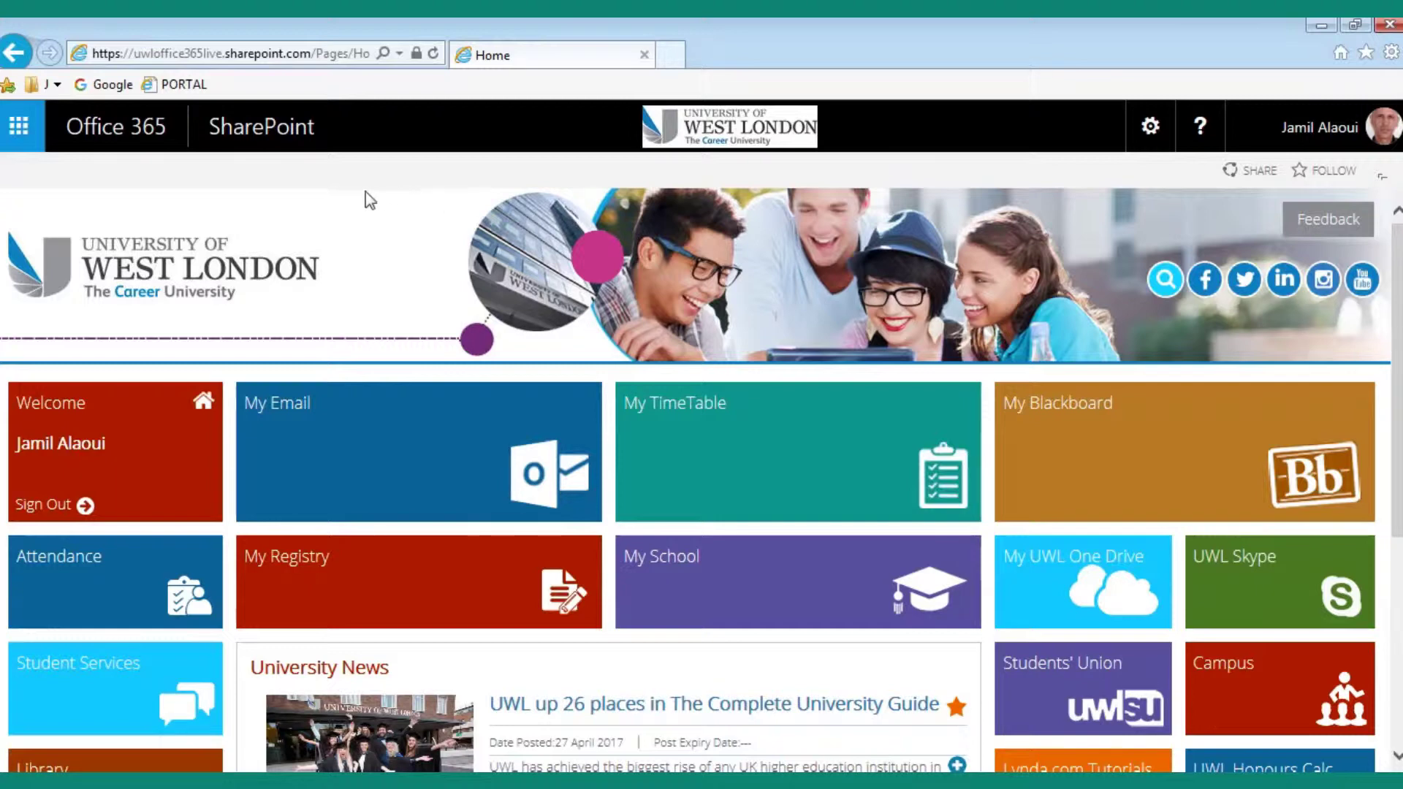
# Step: Open Microsoft Forms in a new tab from the Office 365 app launcher
pyautogui.click(21, 130)
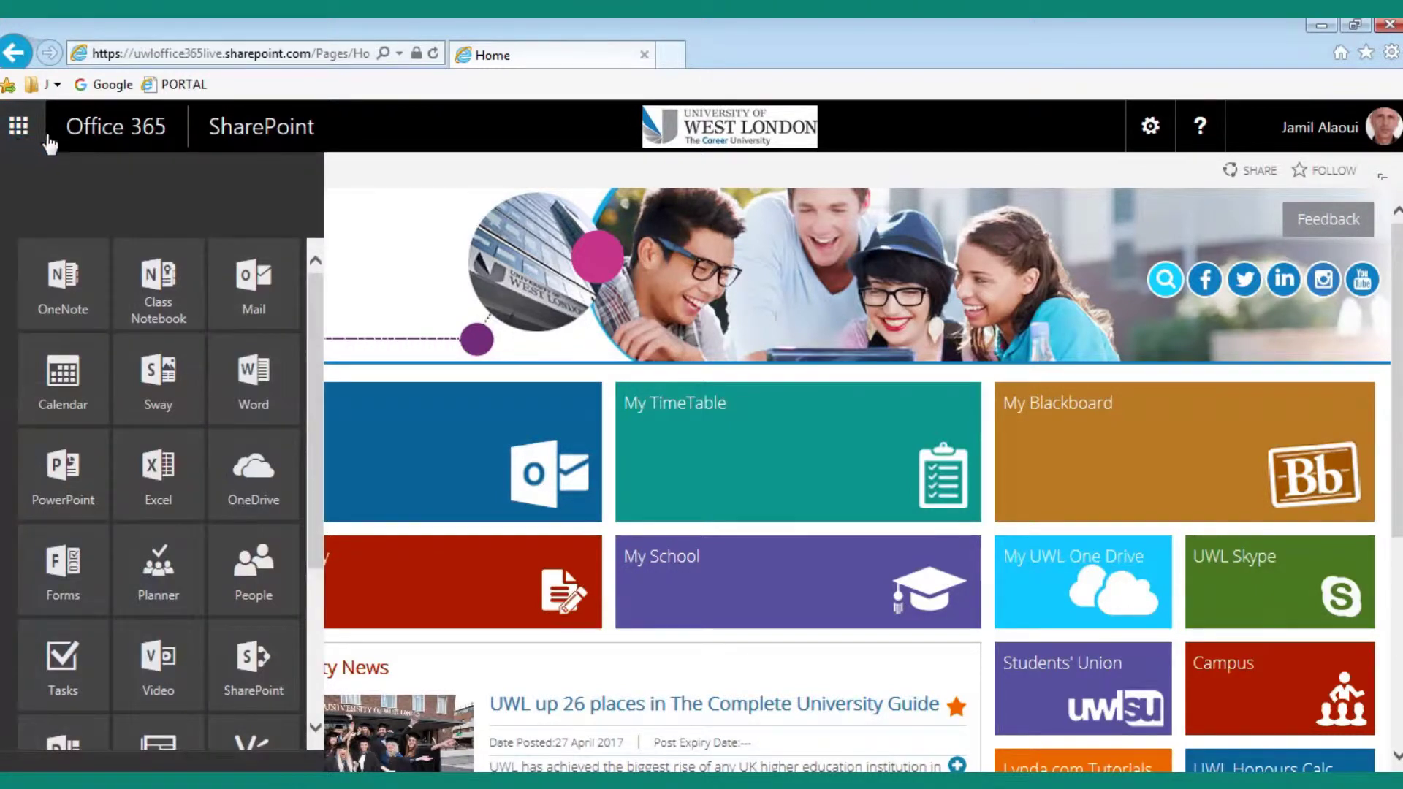
pyautogui.click(80, 590)
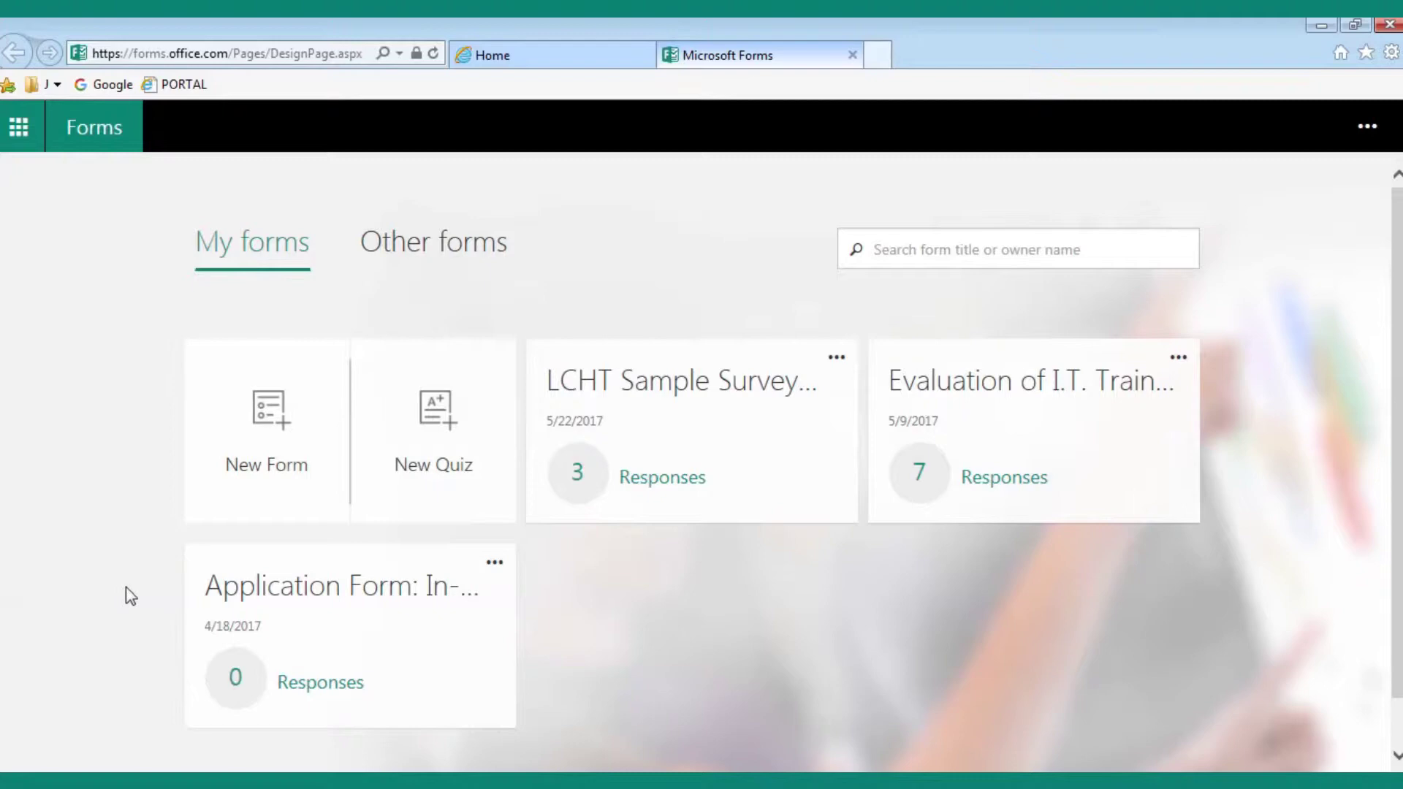
# Step: Start a blank form titled 'My Favourite TV Programmes' with description 'Simple Questionnaire'
pyautogui.click(278, 422)
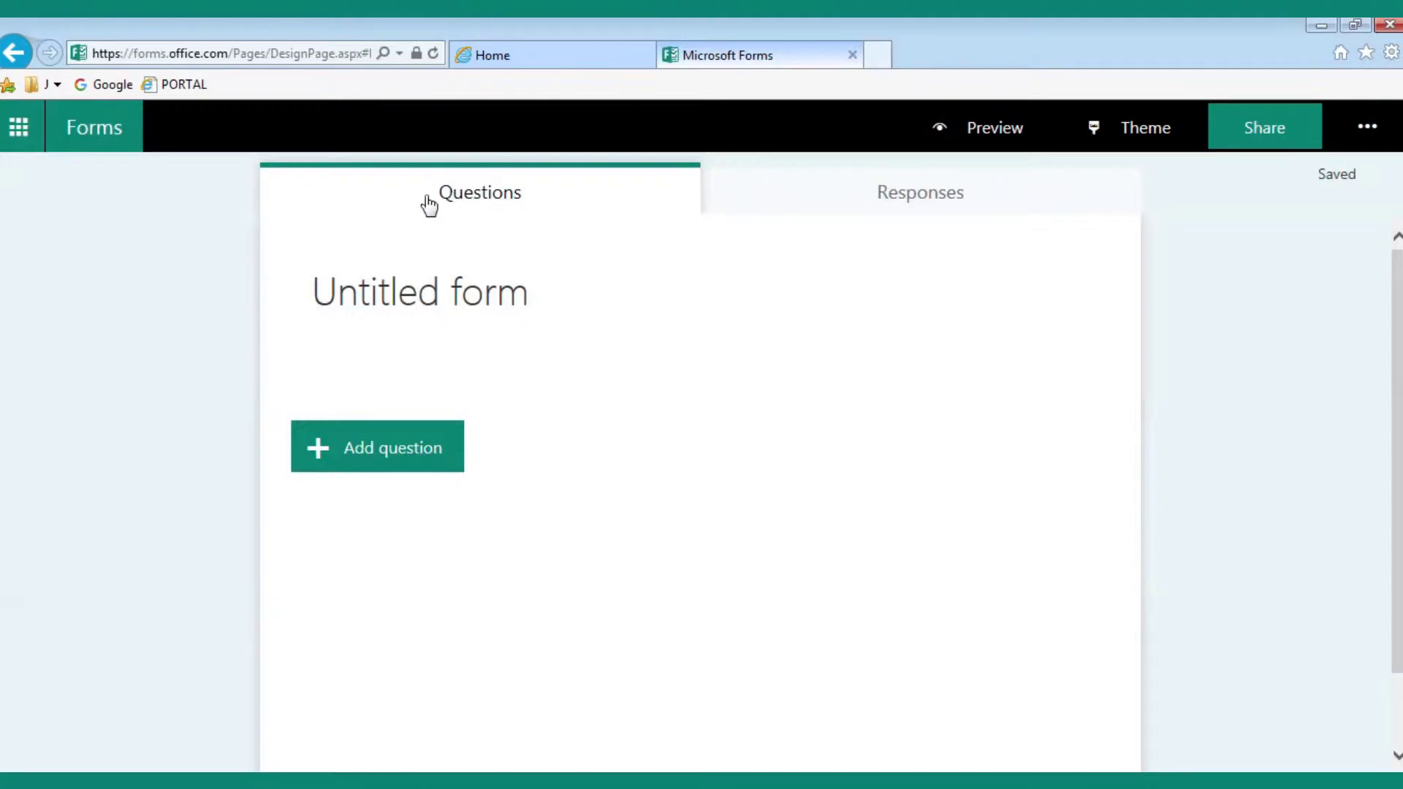
pyautogui.click(378, 311)
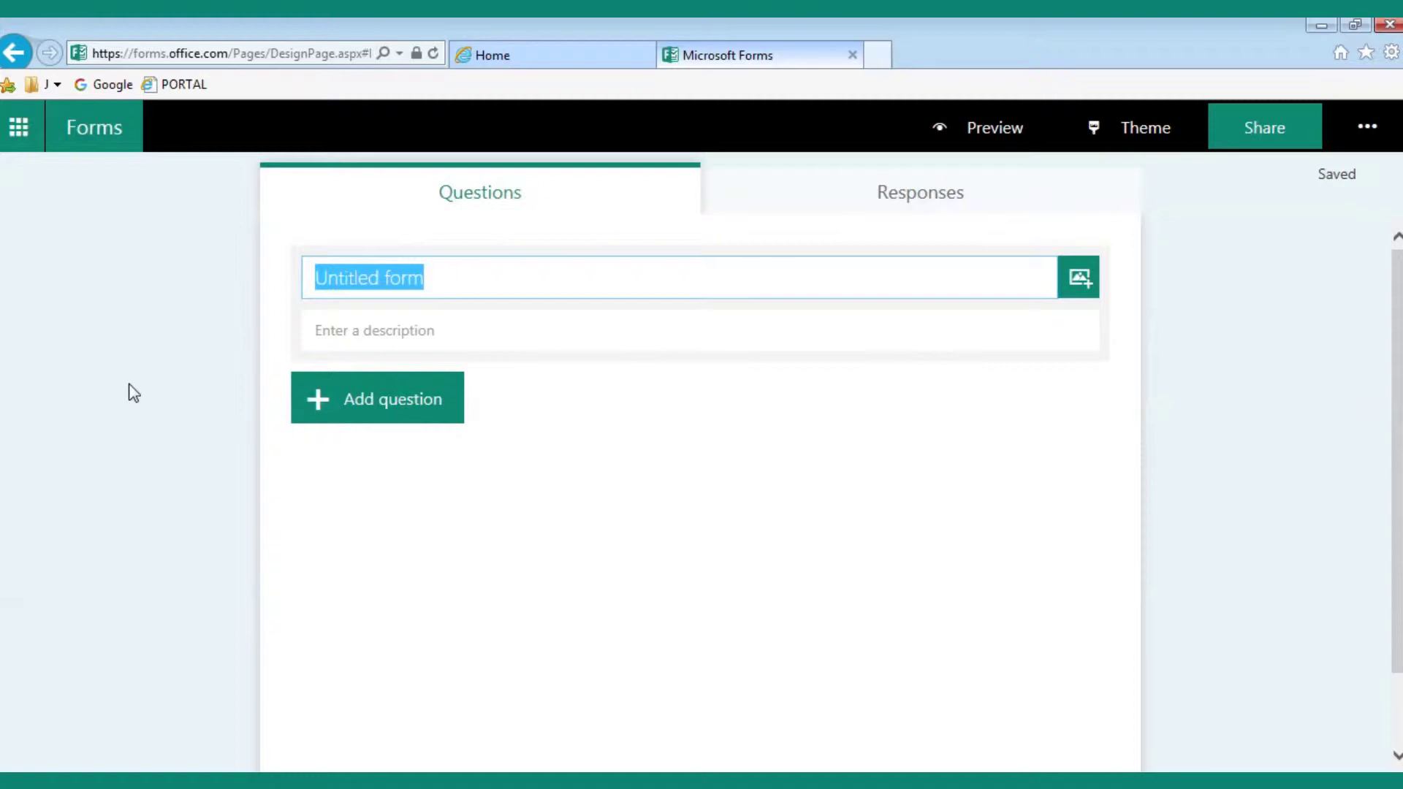
pyautogui.write('My Fav')
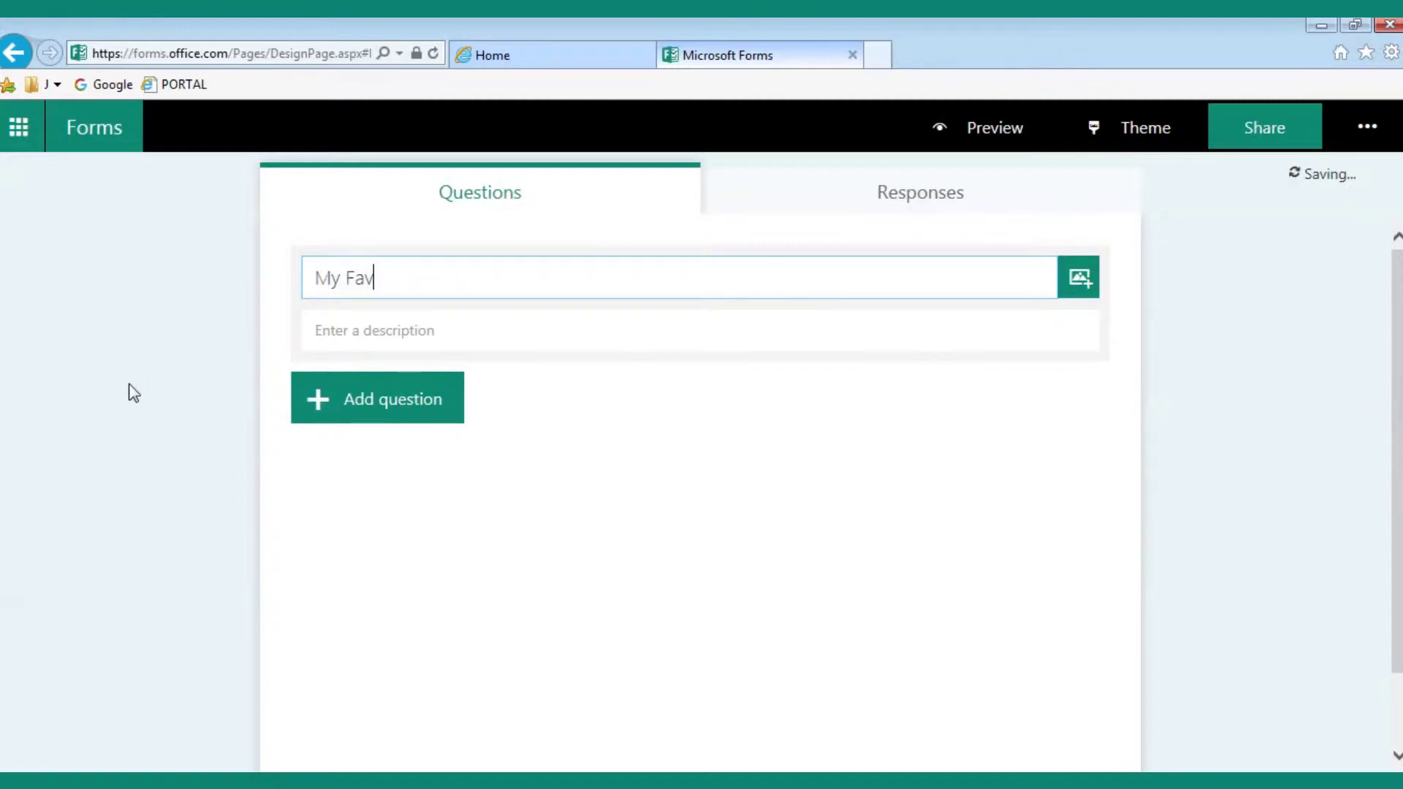
pyautogui.write('ourite ')
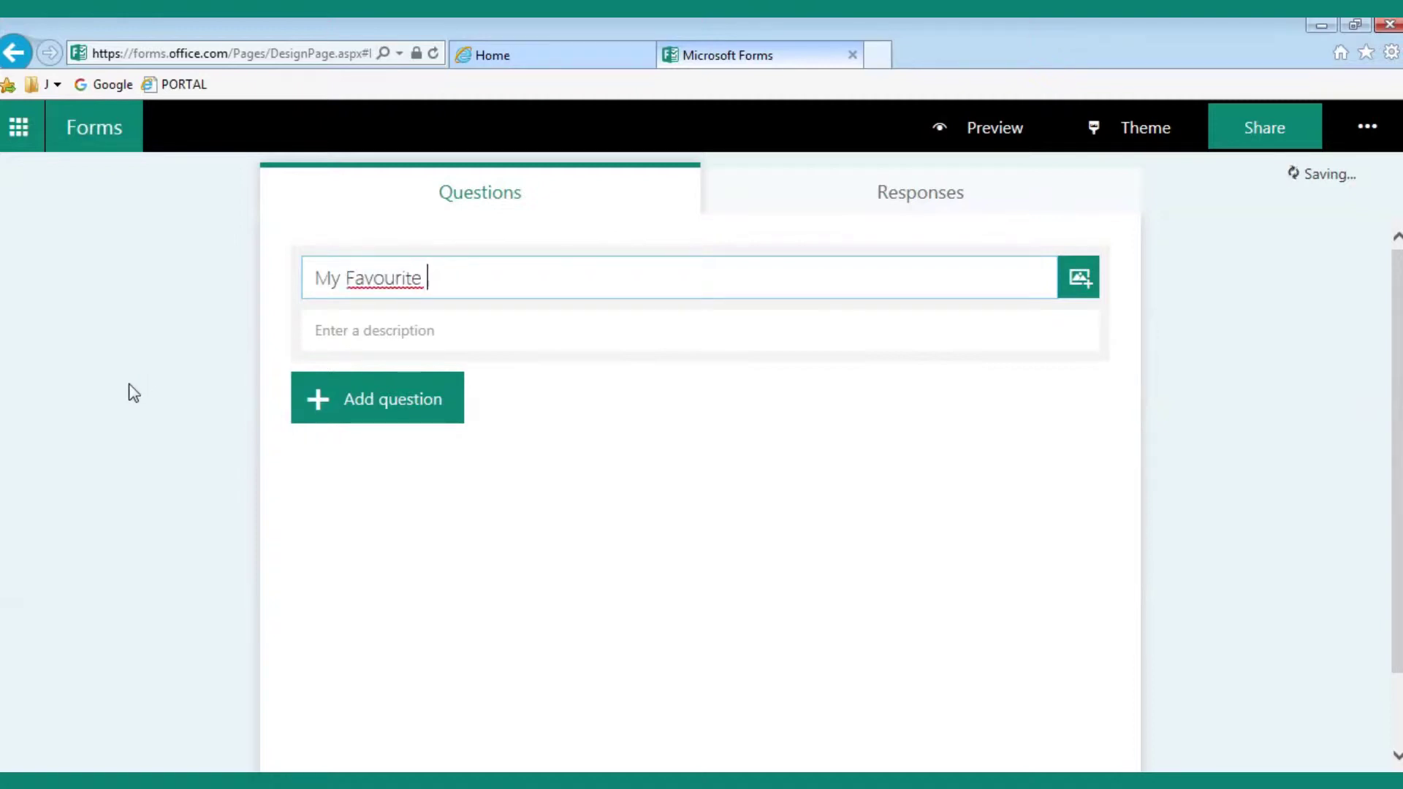
pyautogui.write('TV Programmes')
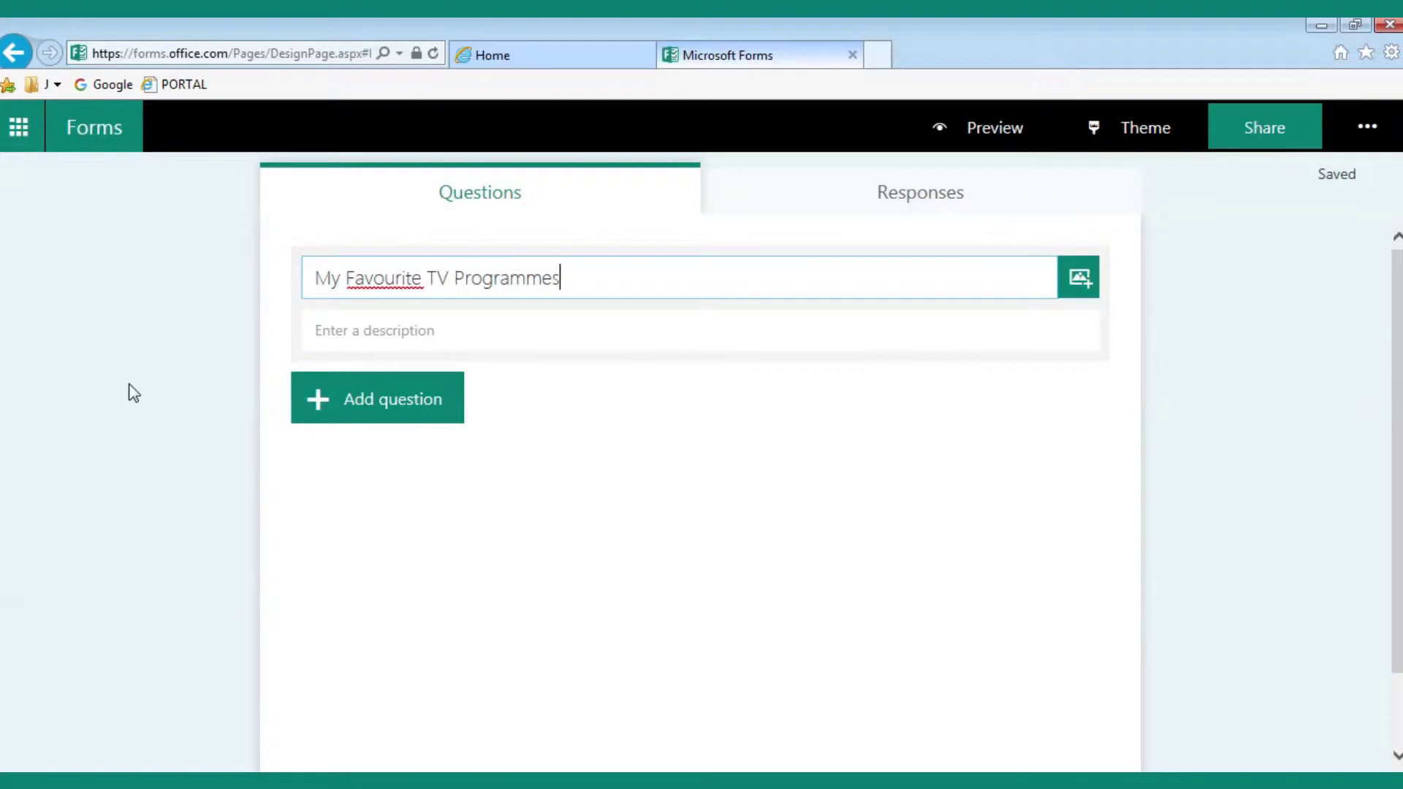
pyautogui.press('Tab')
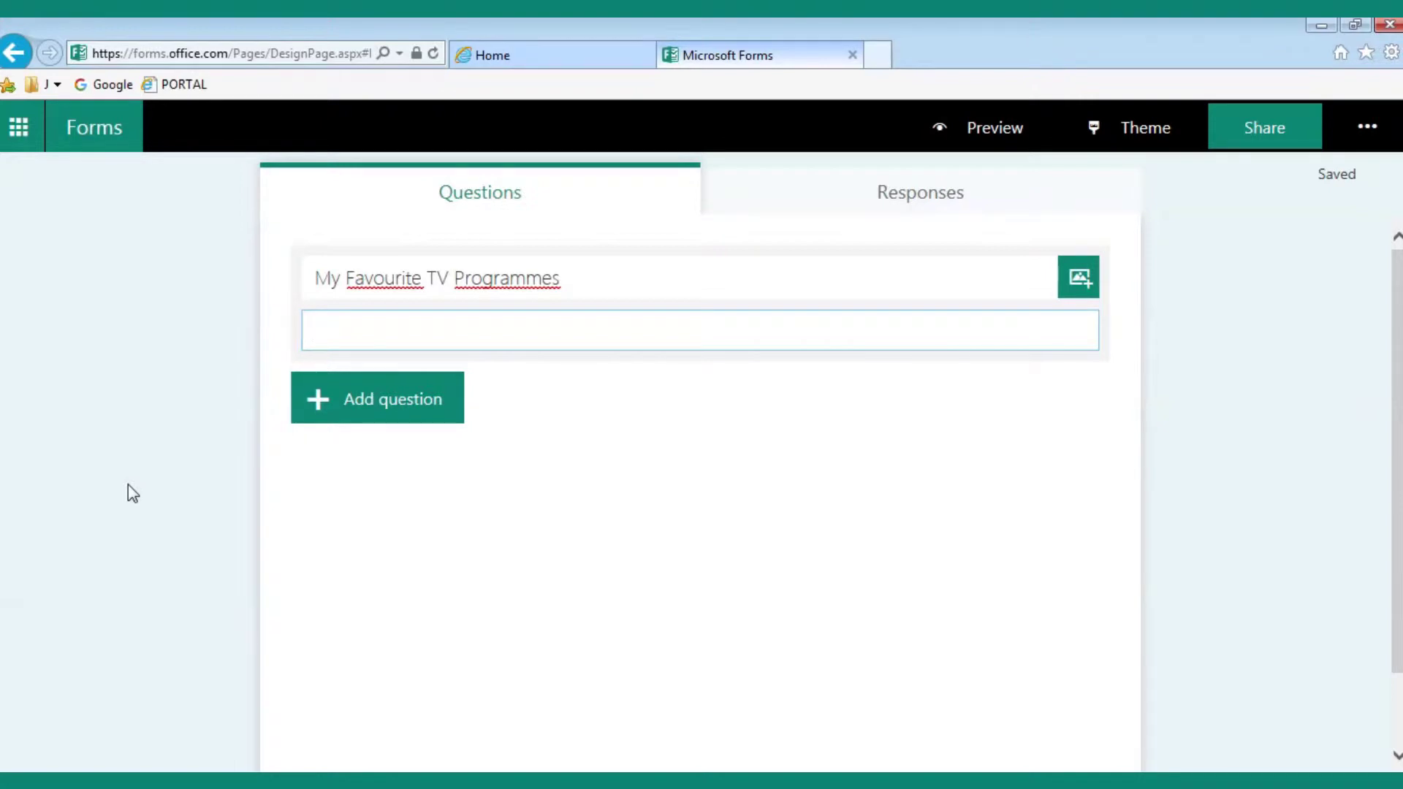
pyautogui.write('Simple Ques')
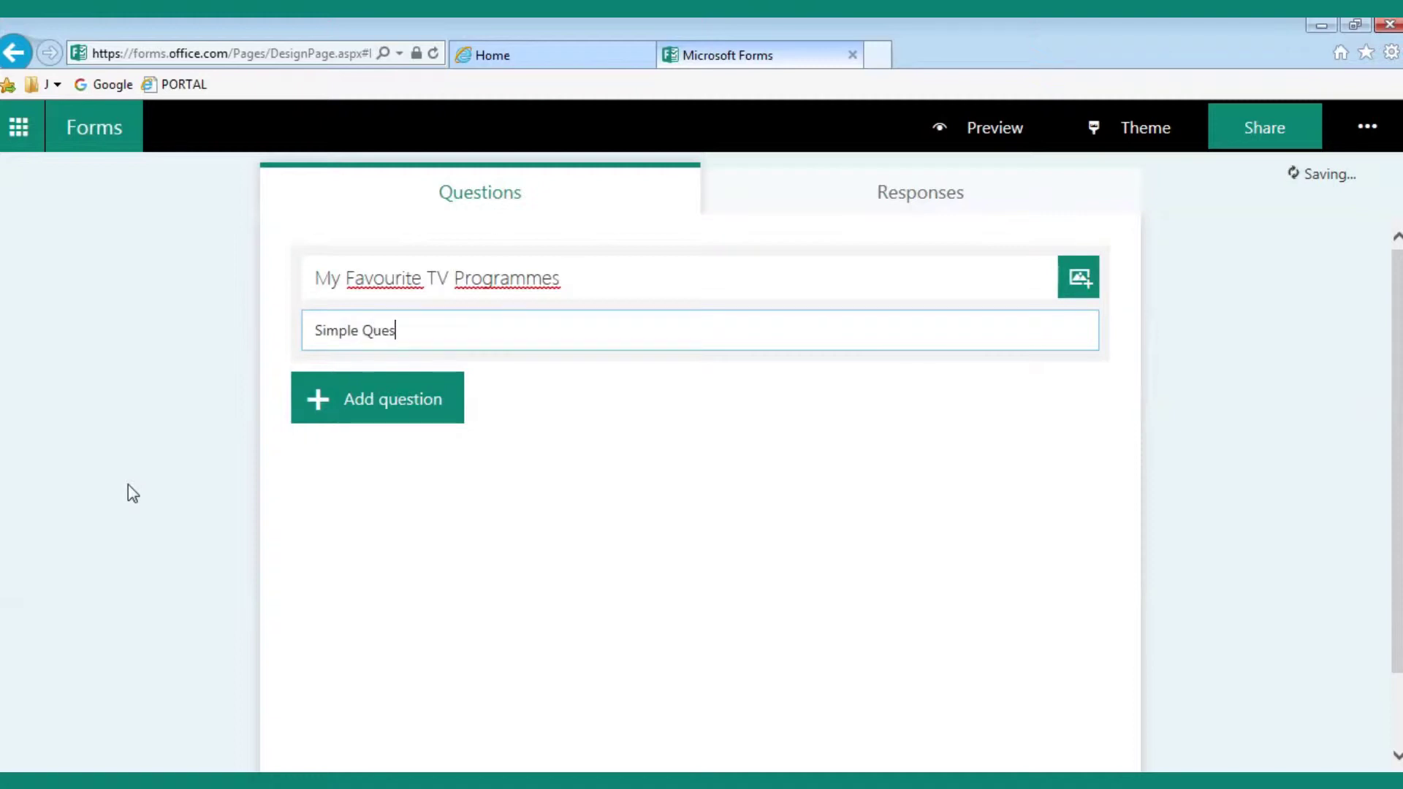
pyautogui.write('tionnaire')
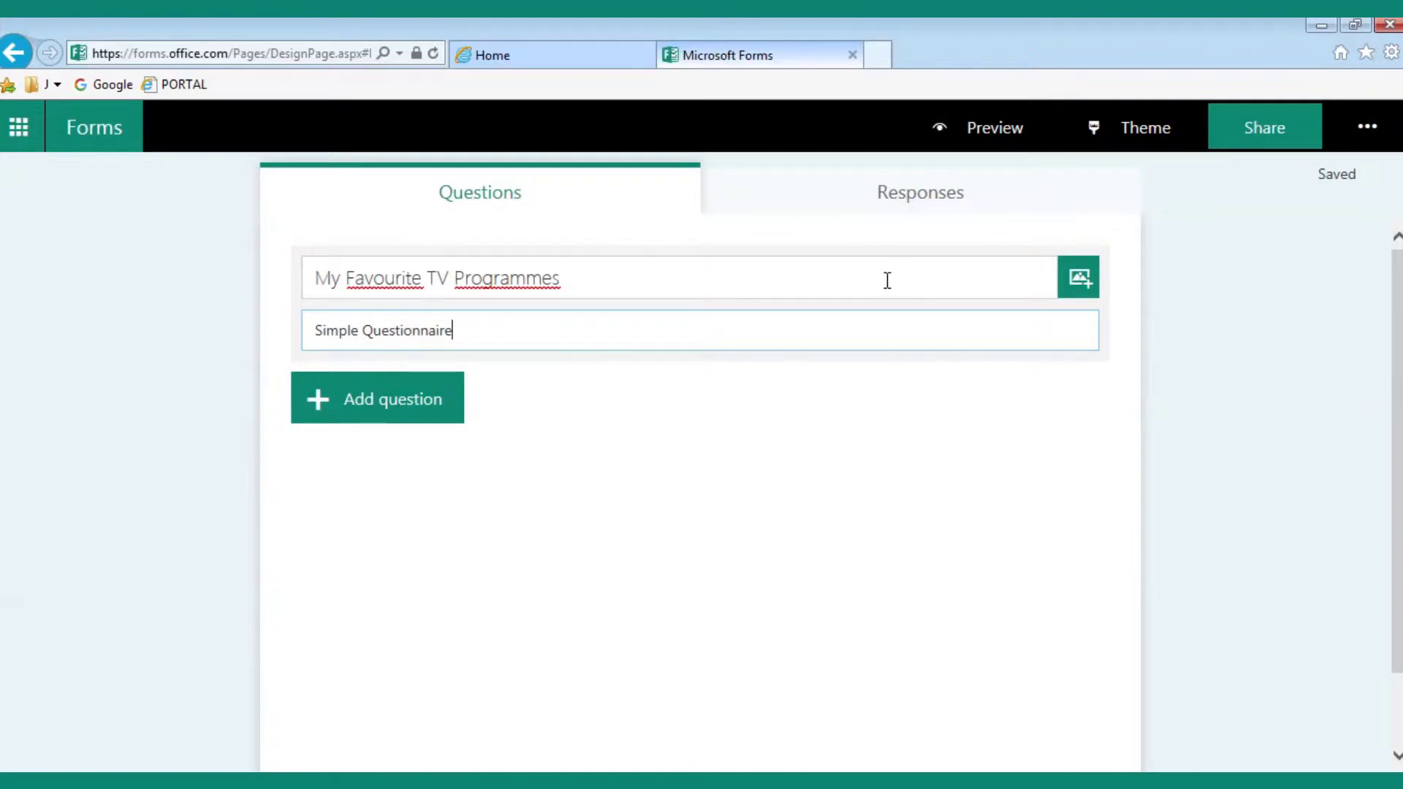
# Step: Show the Choice, Text, Rating and Date question types
pyautogui.click(376, 408)
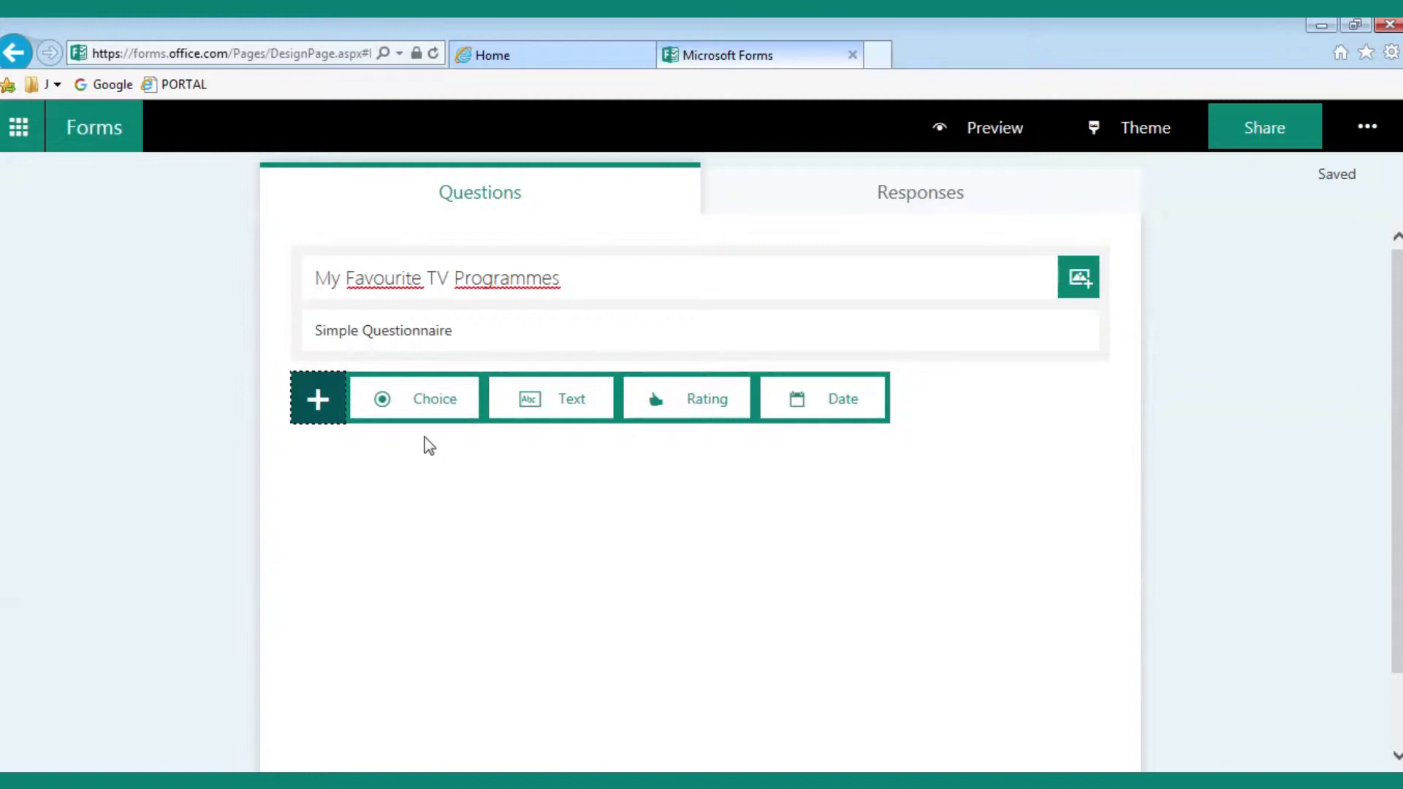
# Step: Add choice question 'What is your favourite Television programme?' with options Countryfile and Made in Chelsea
pyautogui.click(416, 405)
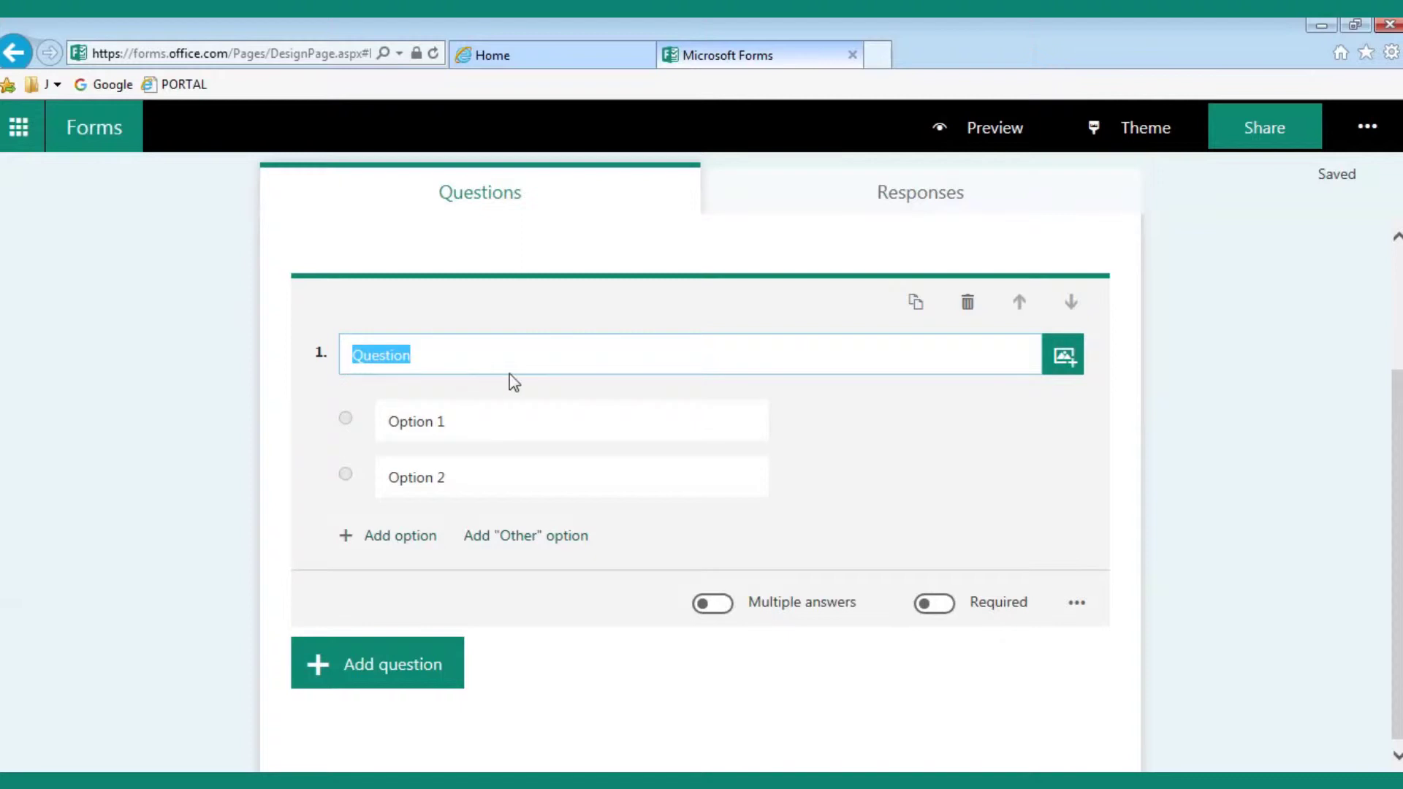
pyautogui.write('What is your')
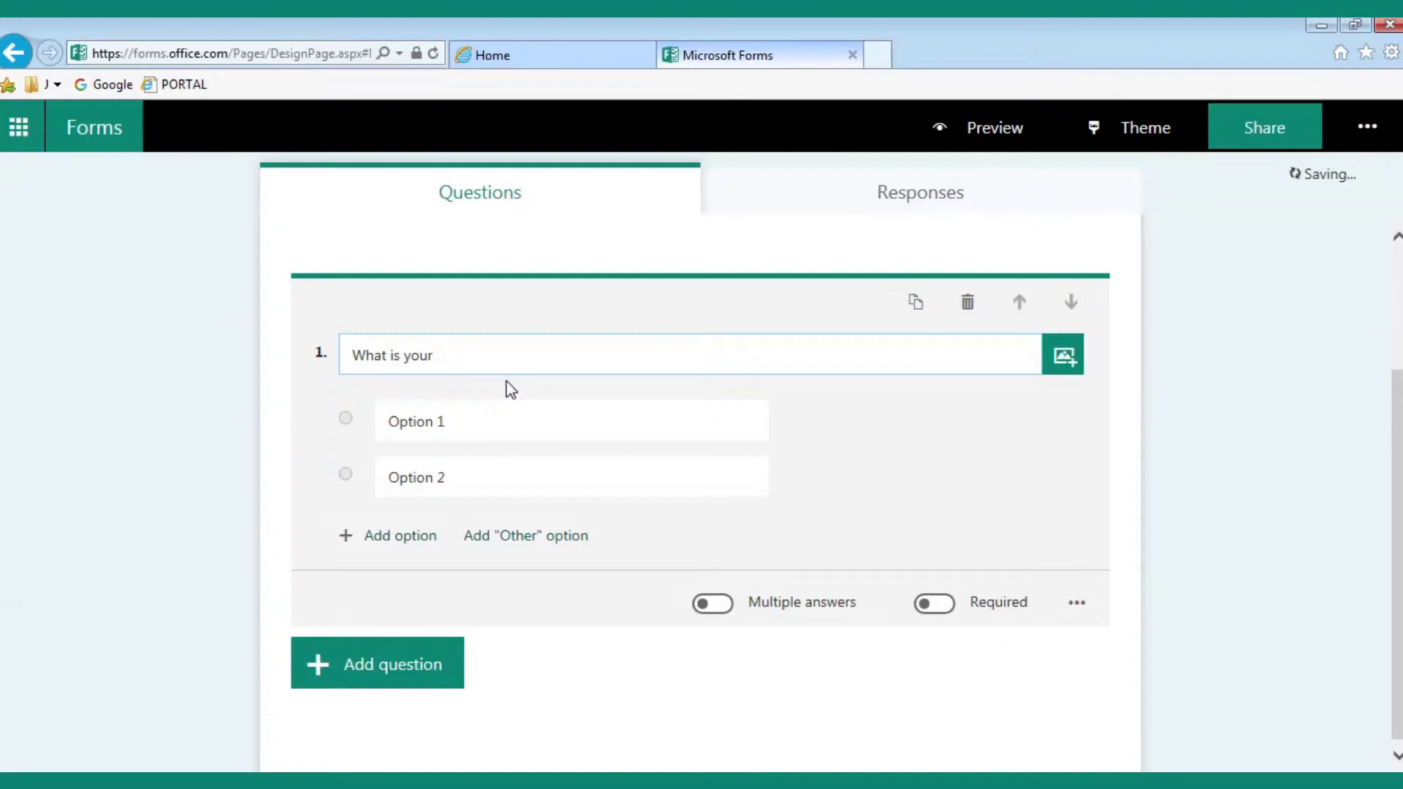
pyautogui.write(' favourite Television')
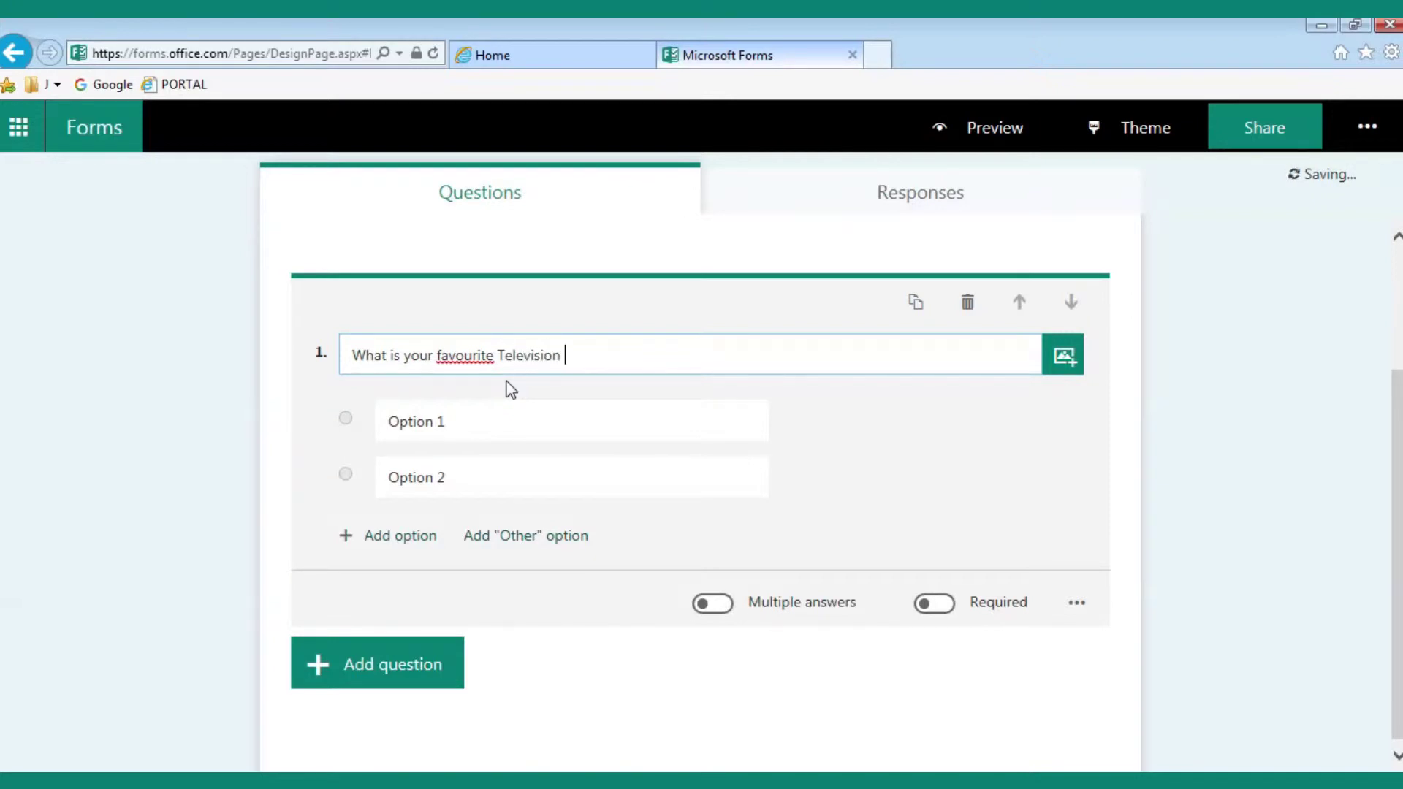
pyautogui.write(' programme?')
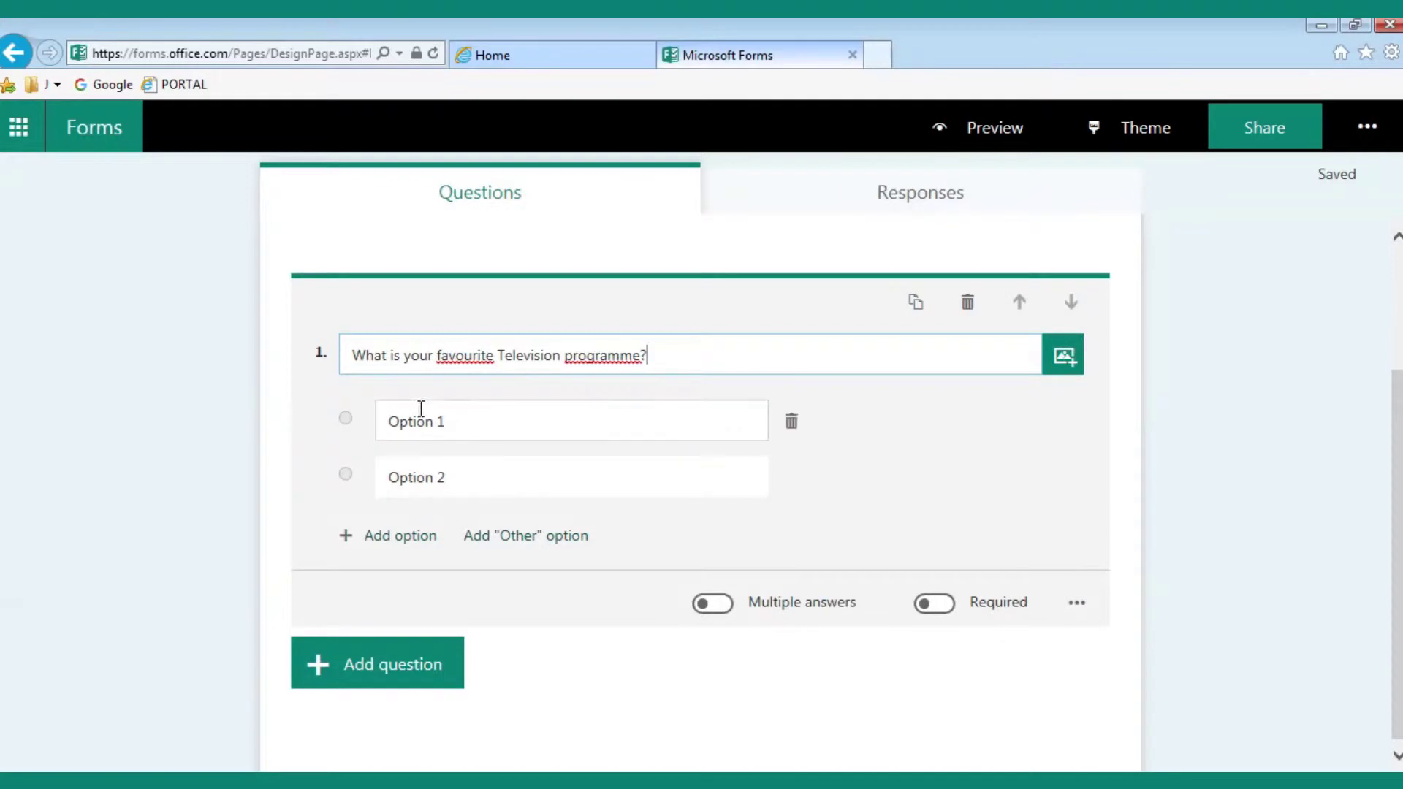
pyautogui.click(468, 421)
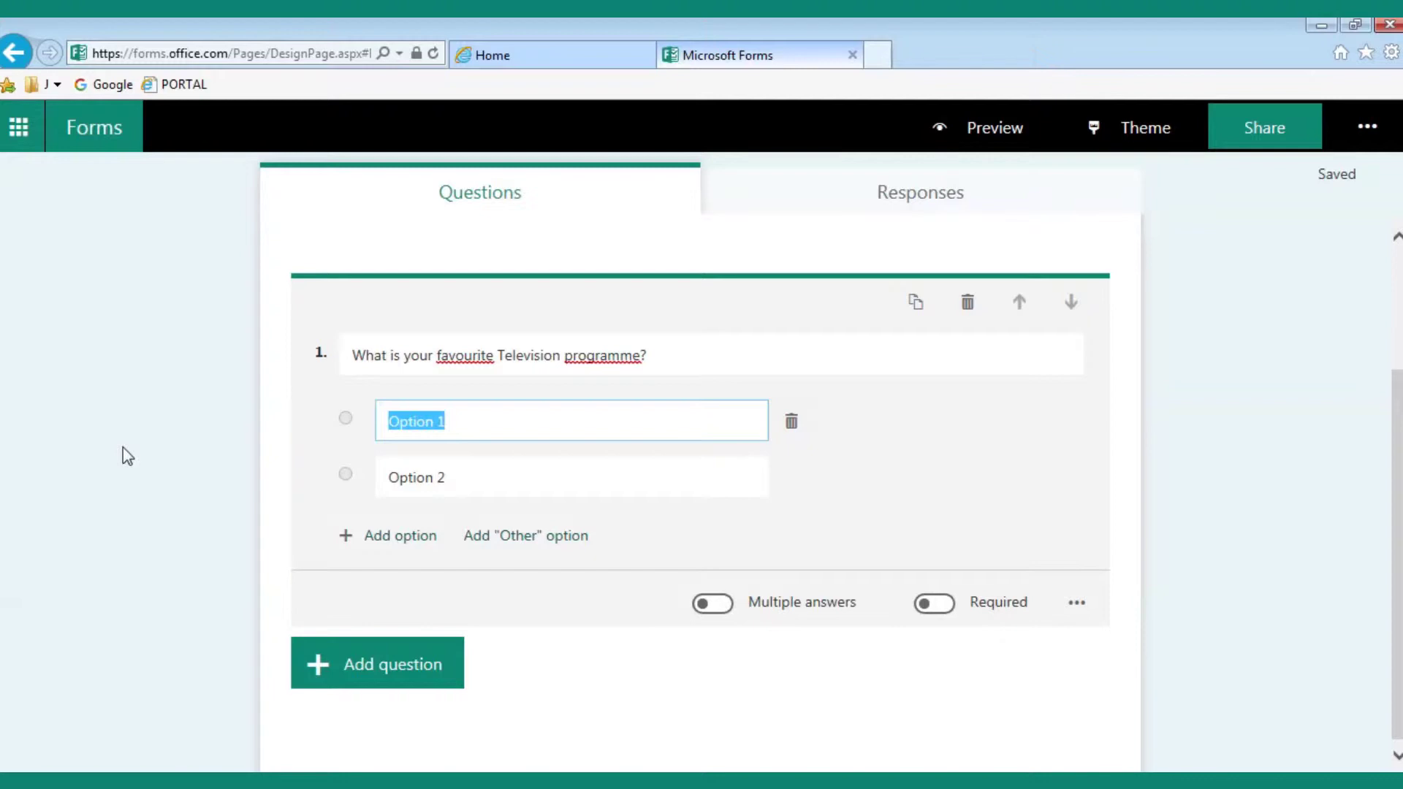
pyautogui.write('C')
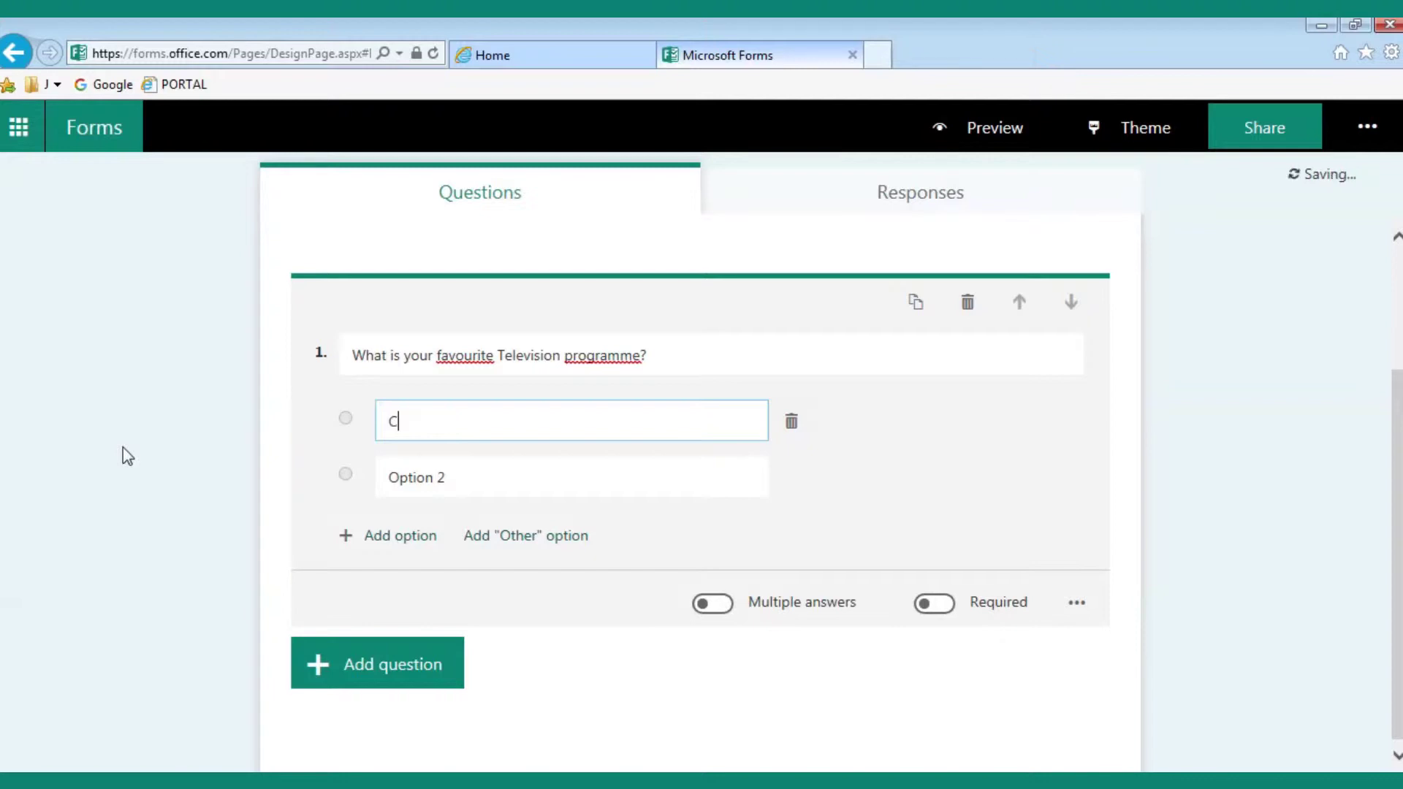
pyautogui.write('ountryfile')
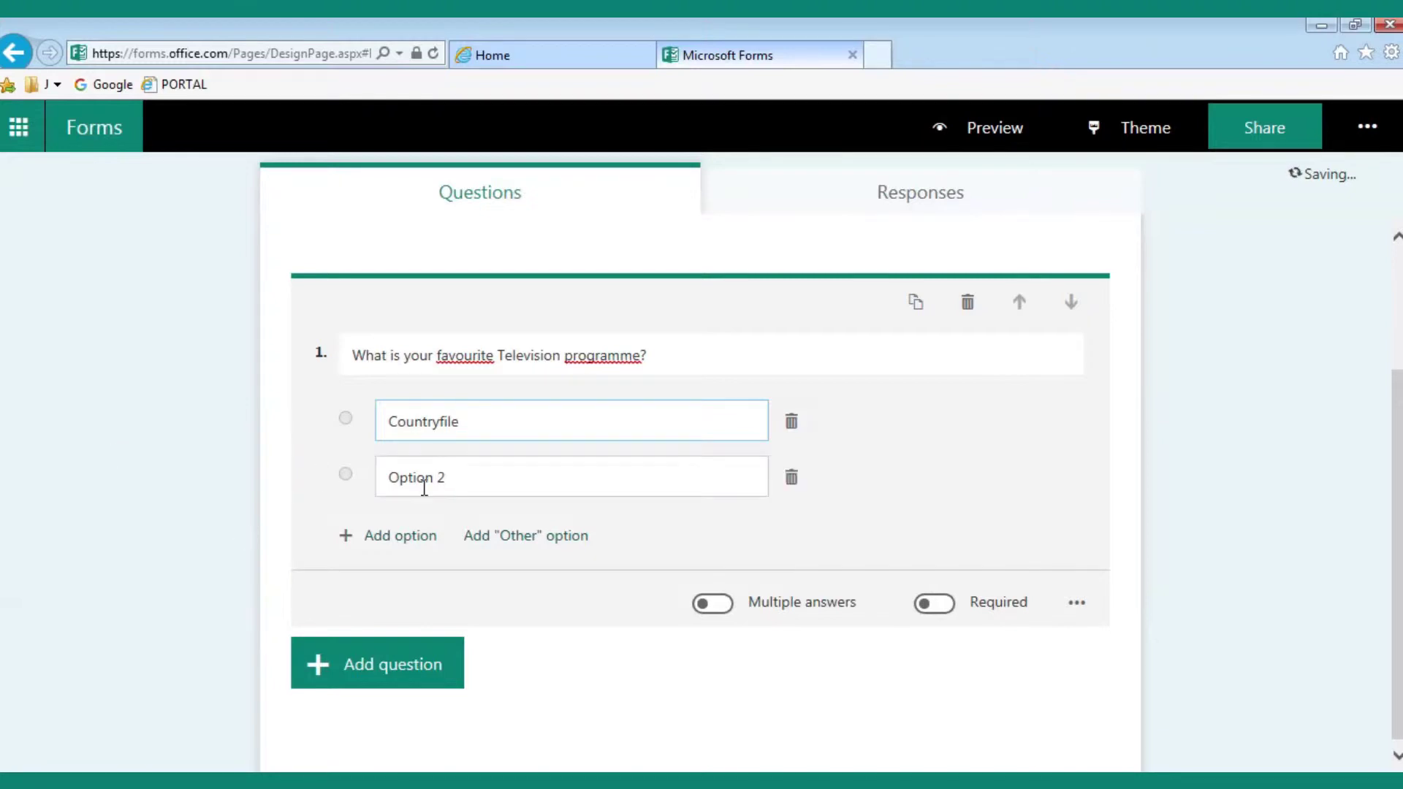
pyautogui.click(424, 486)
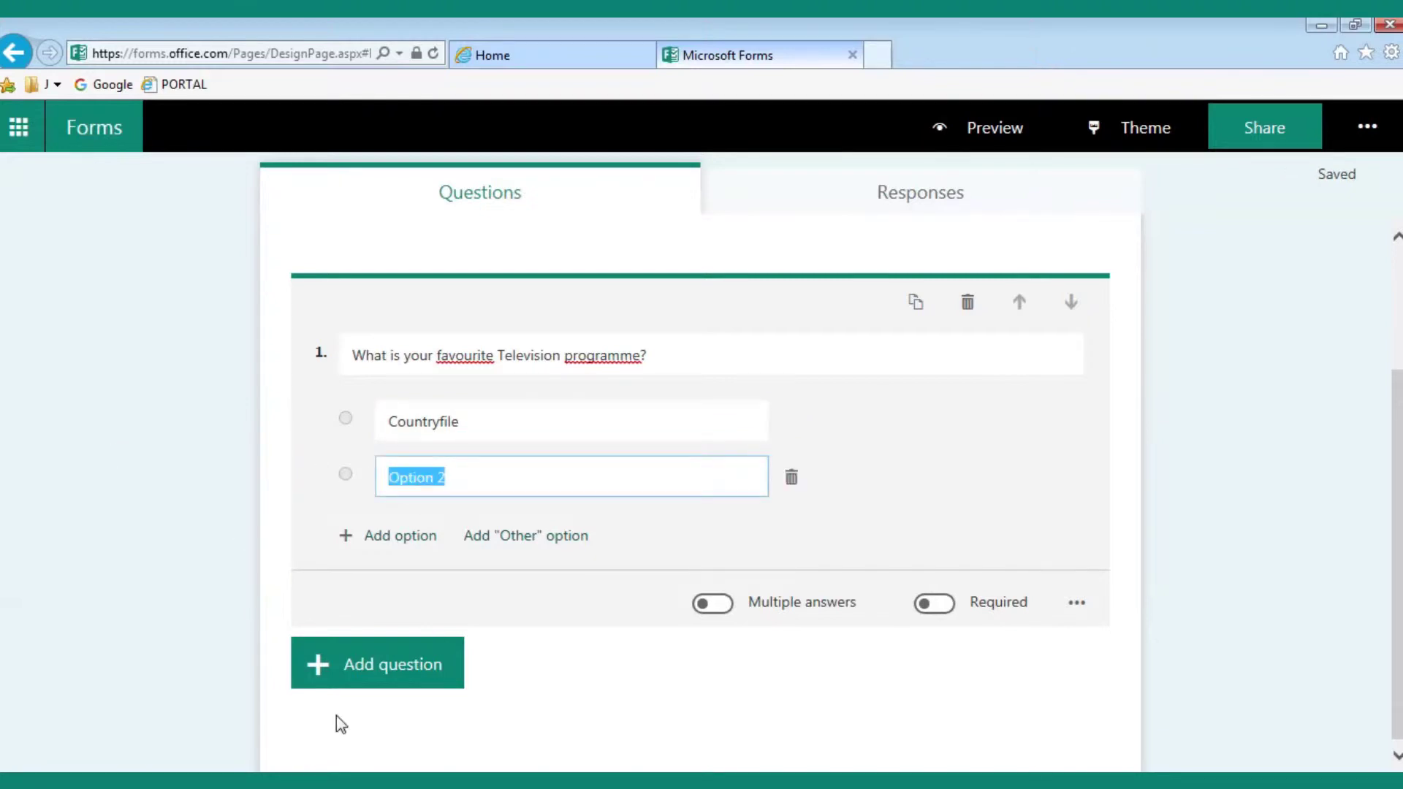
pyautogui.write('Made in ')
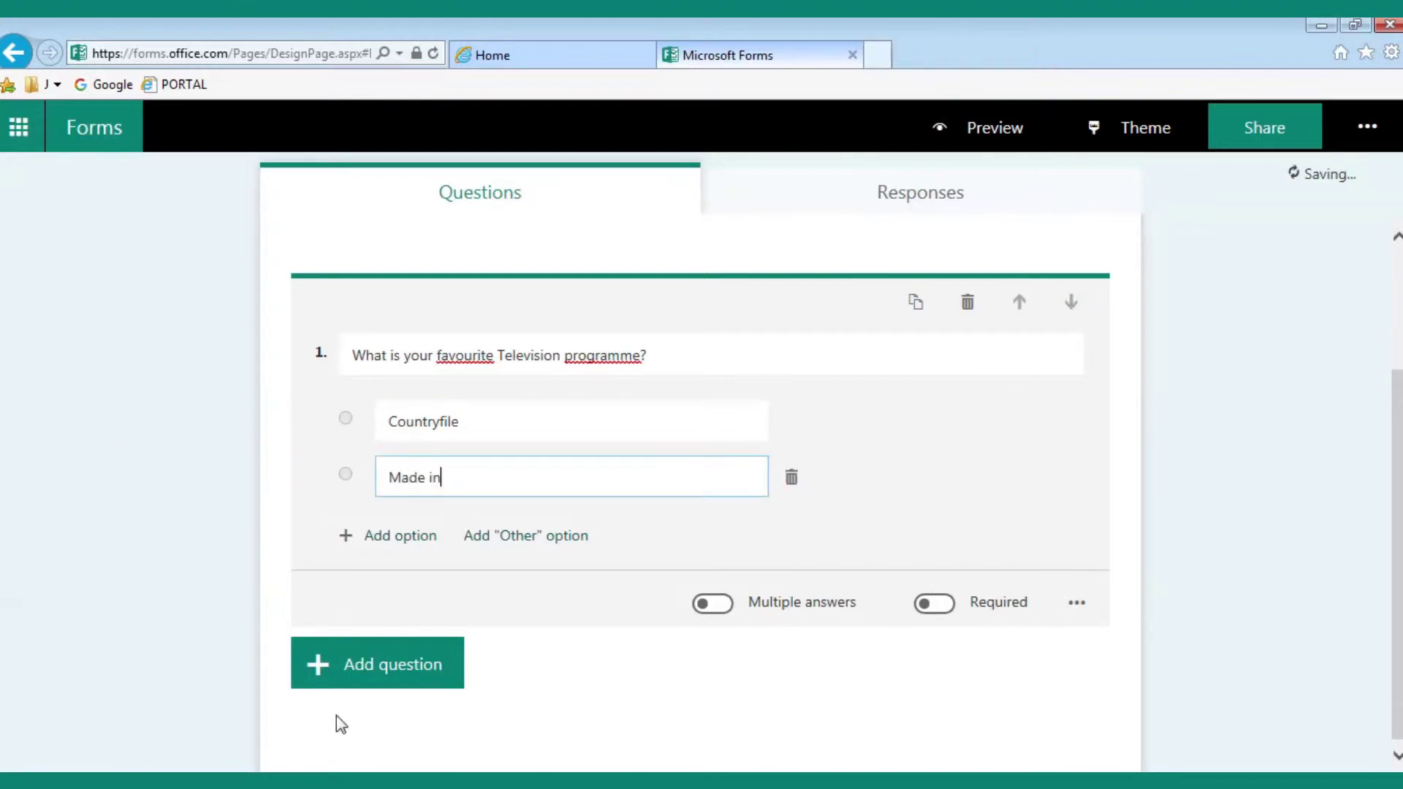
pyautogui.write('Chelsea')
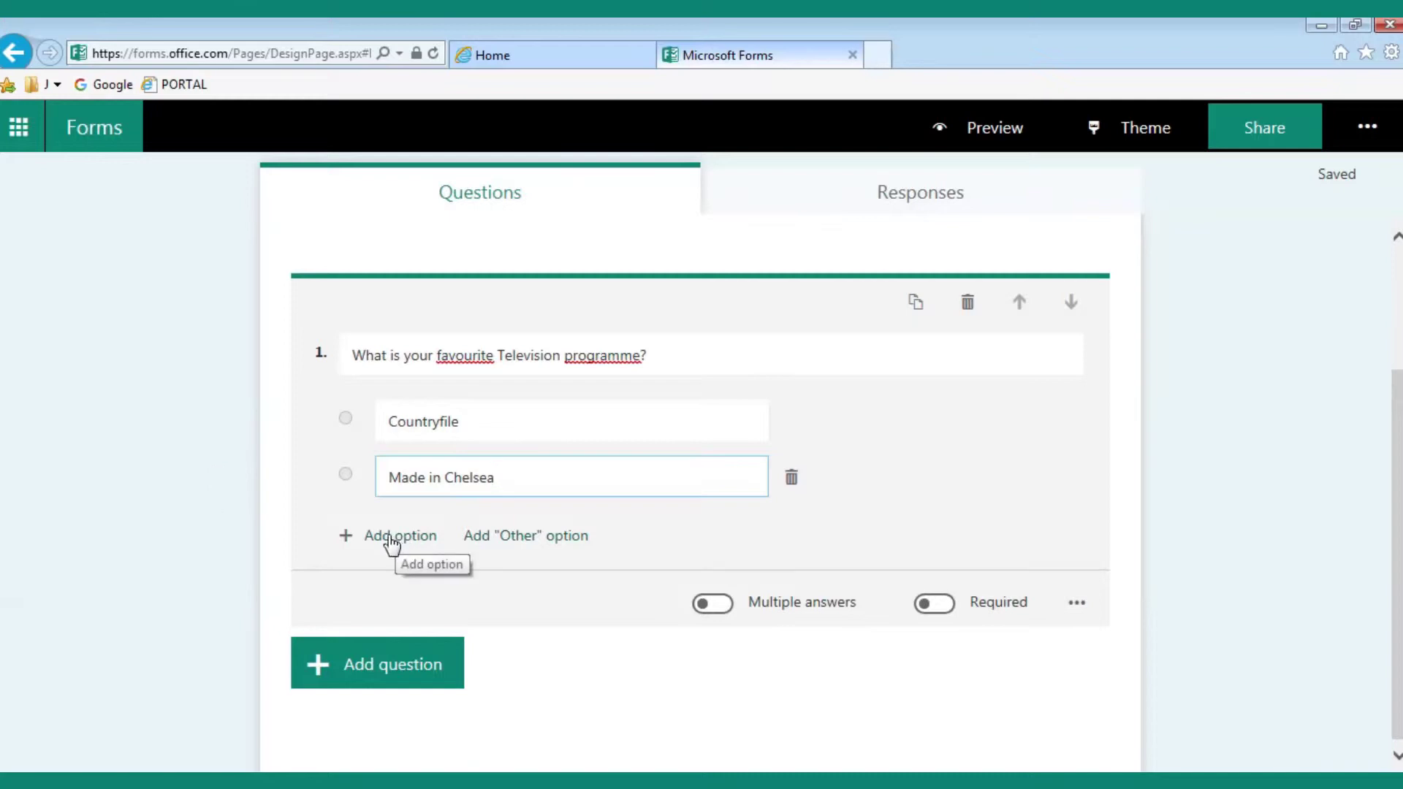
# Step: Add a third option 'How to get away with Murder' and mark question 1 Required
pyautogui.click(390, 539)
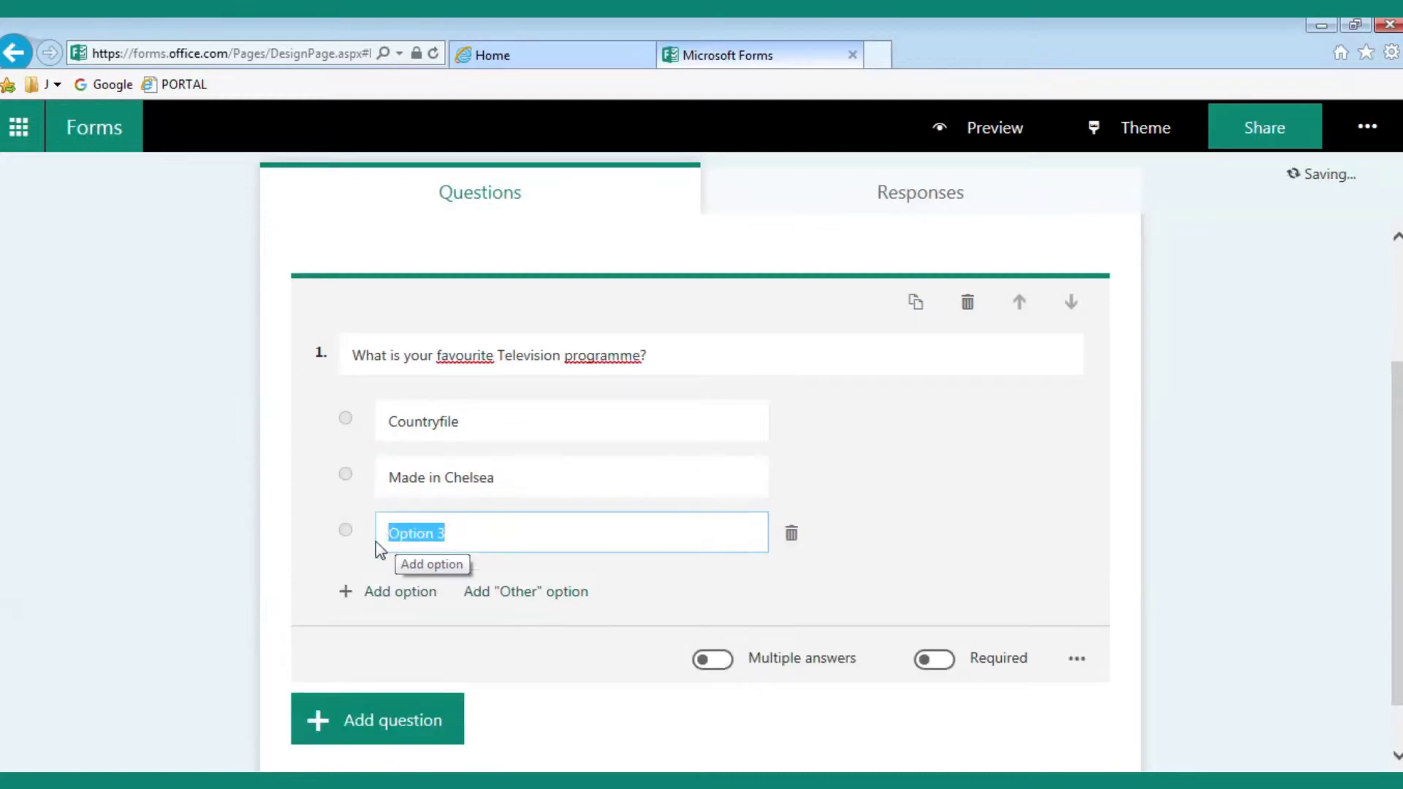
pyautogui.write('How to get away with Murder')
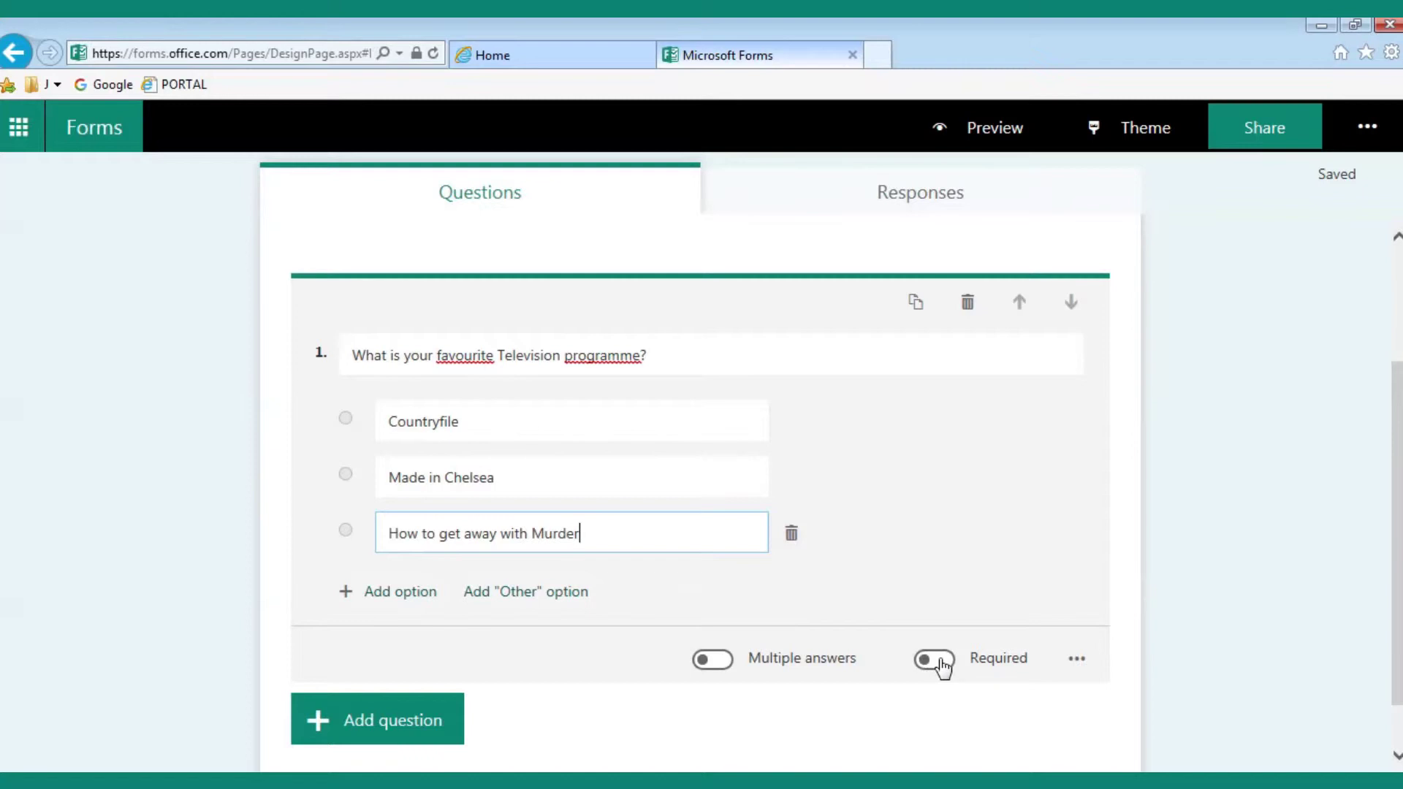
pyautogui.click(942, 663)
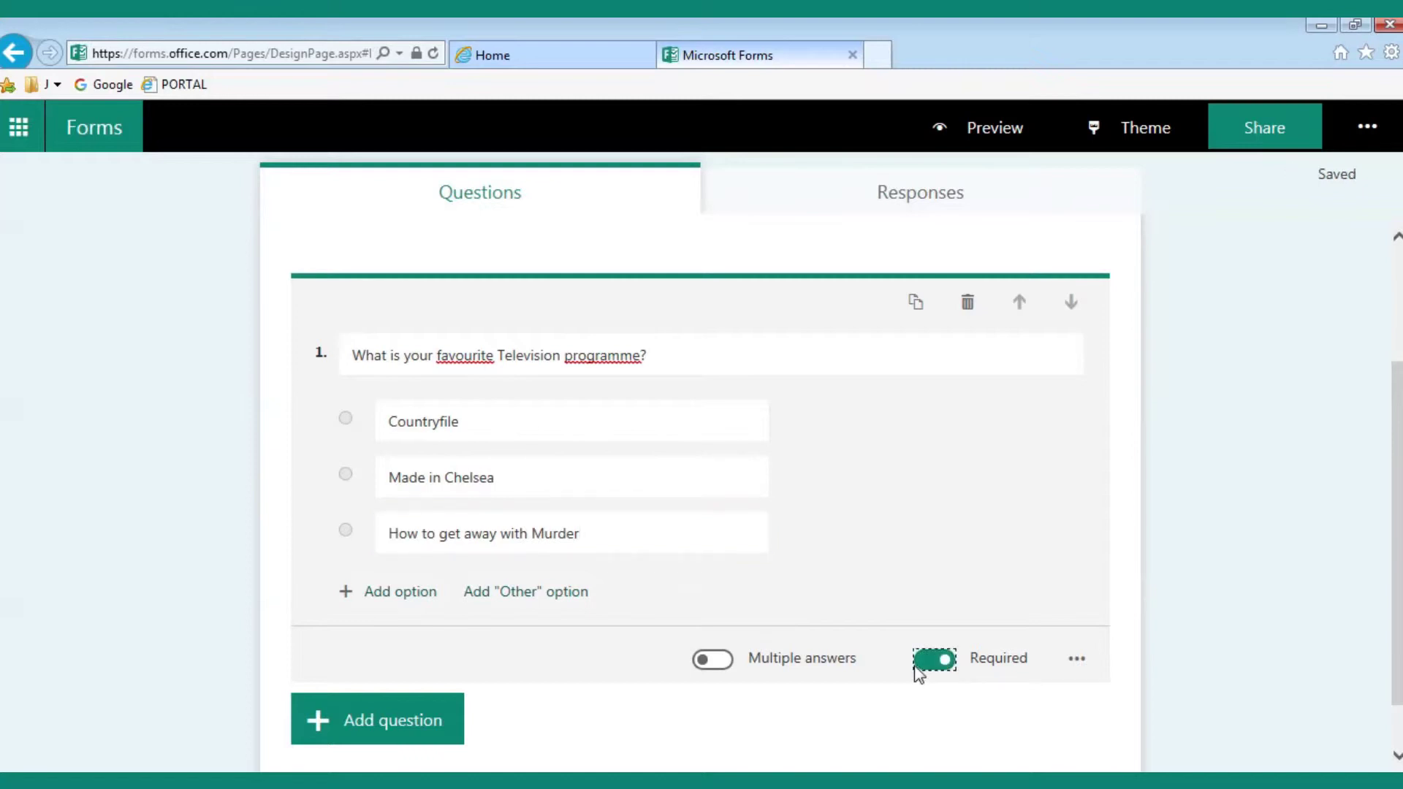
pyautogui.scroll(-1, 918, 668)
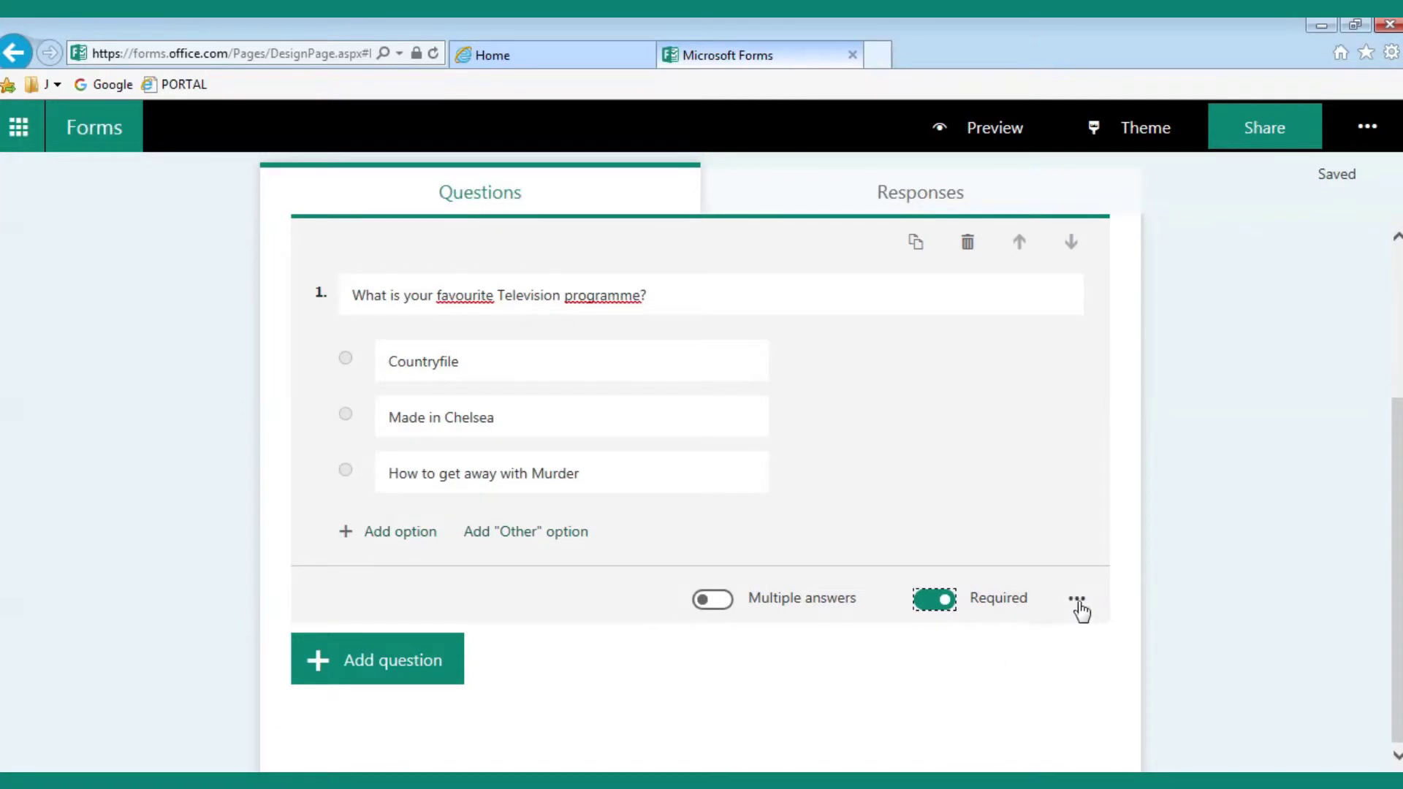
pyautogui.click(1078, 603)
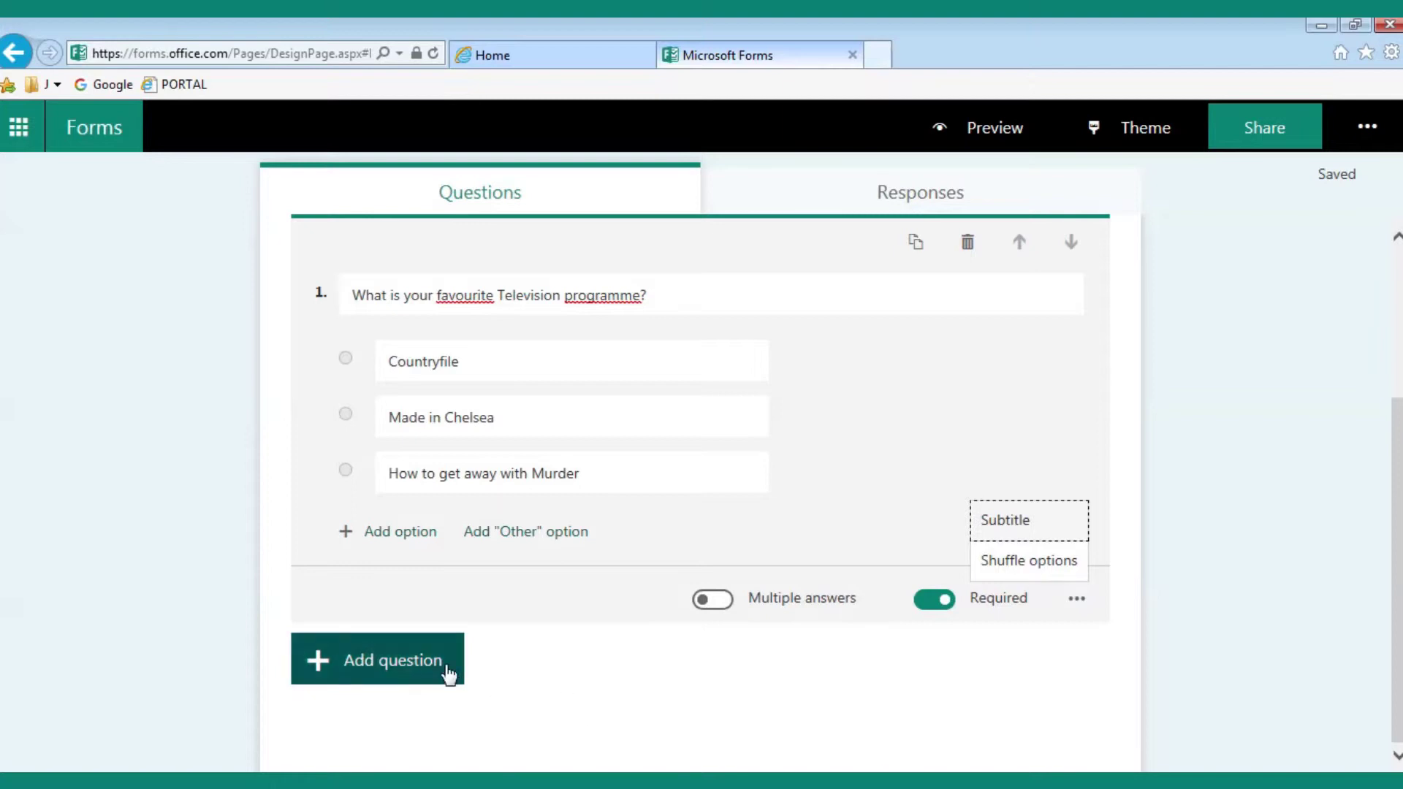
# Step: Add a text question 'What is your favourite catchphrase'
pyautogui.click(374, 662)
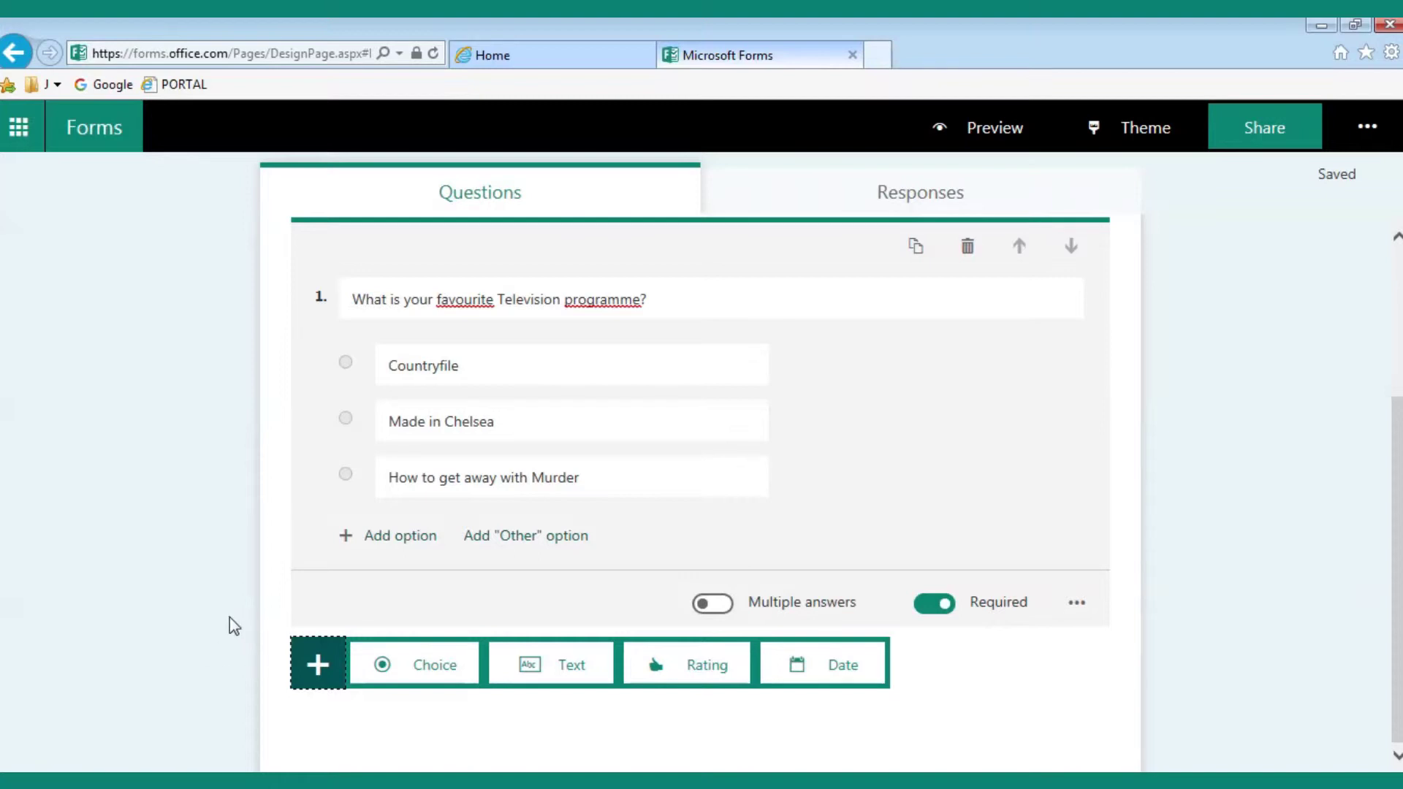
pyautogui.click(561, 670)
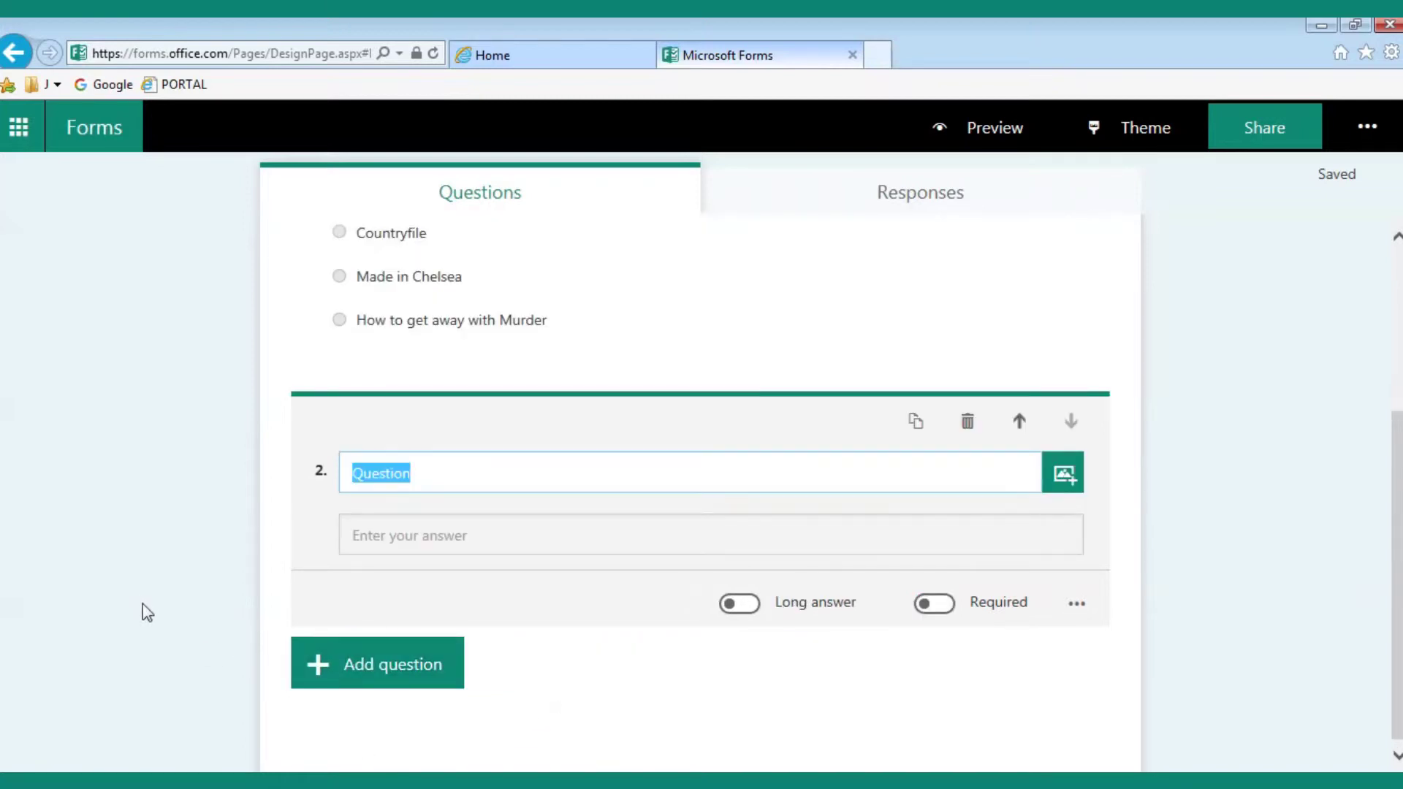
pyautogui.write('What ')
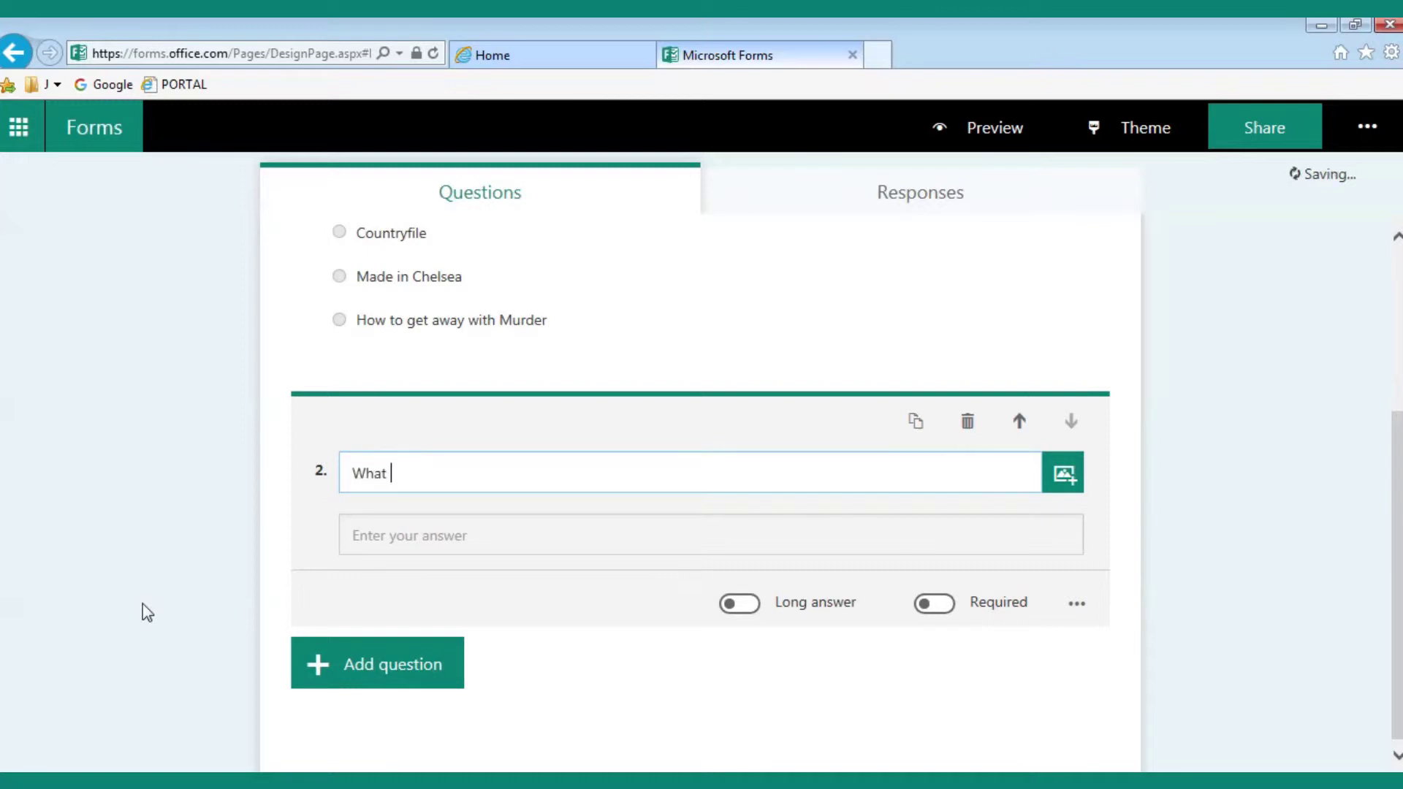
pyautogui.write('is your favourite c')
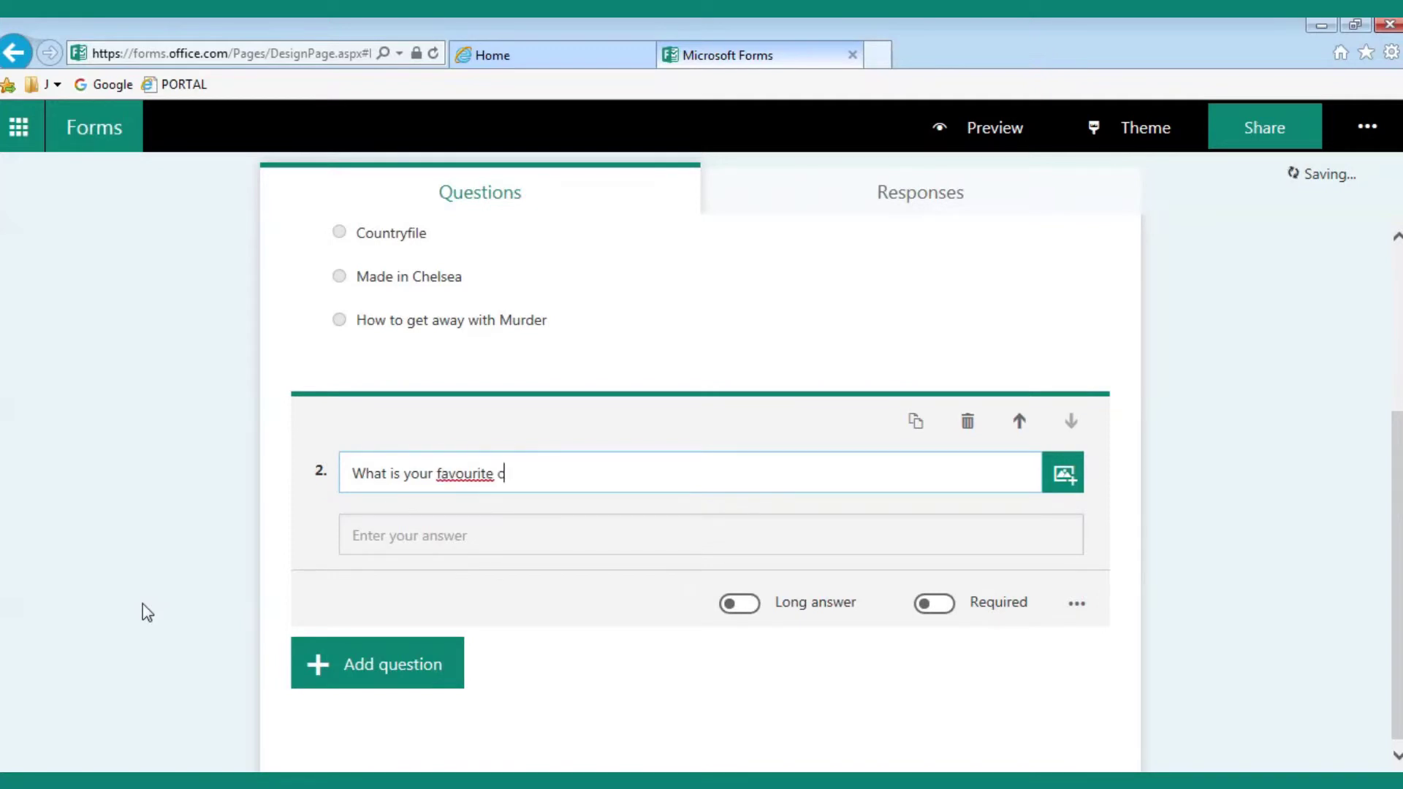
pyautogui.write('atchphrase')
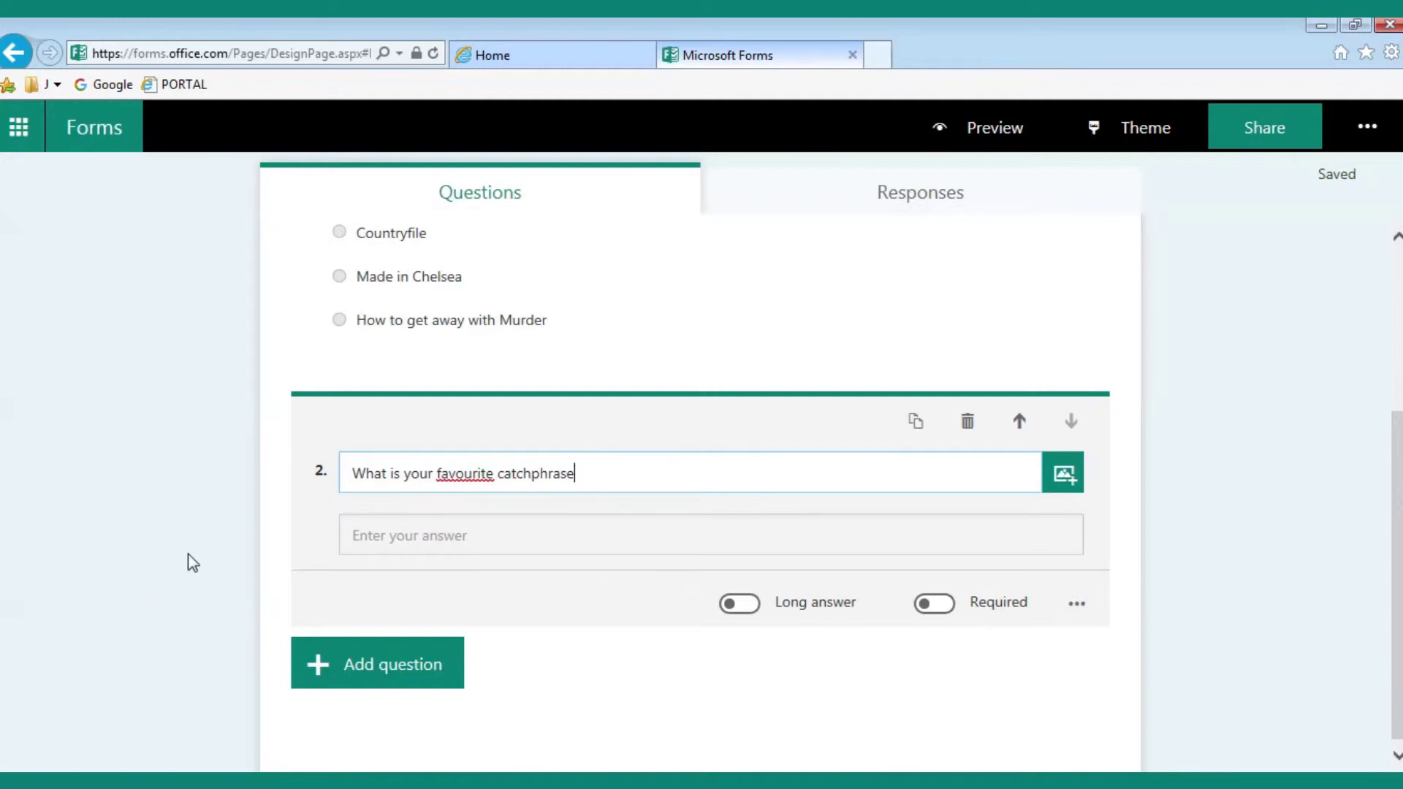
pyautogui.click(393, 543)
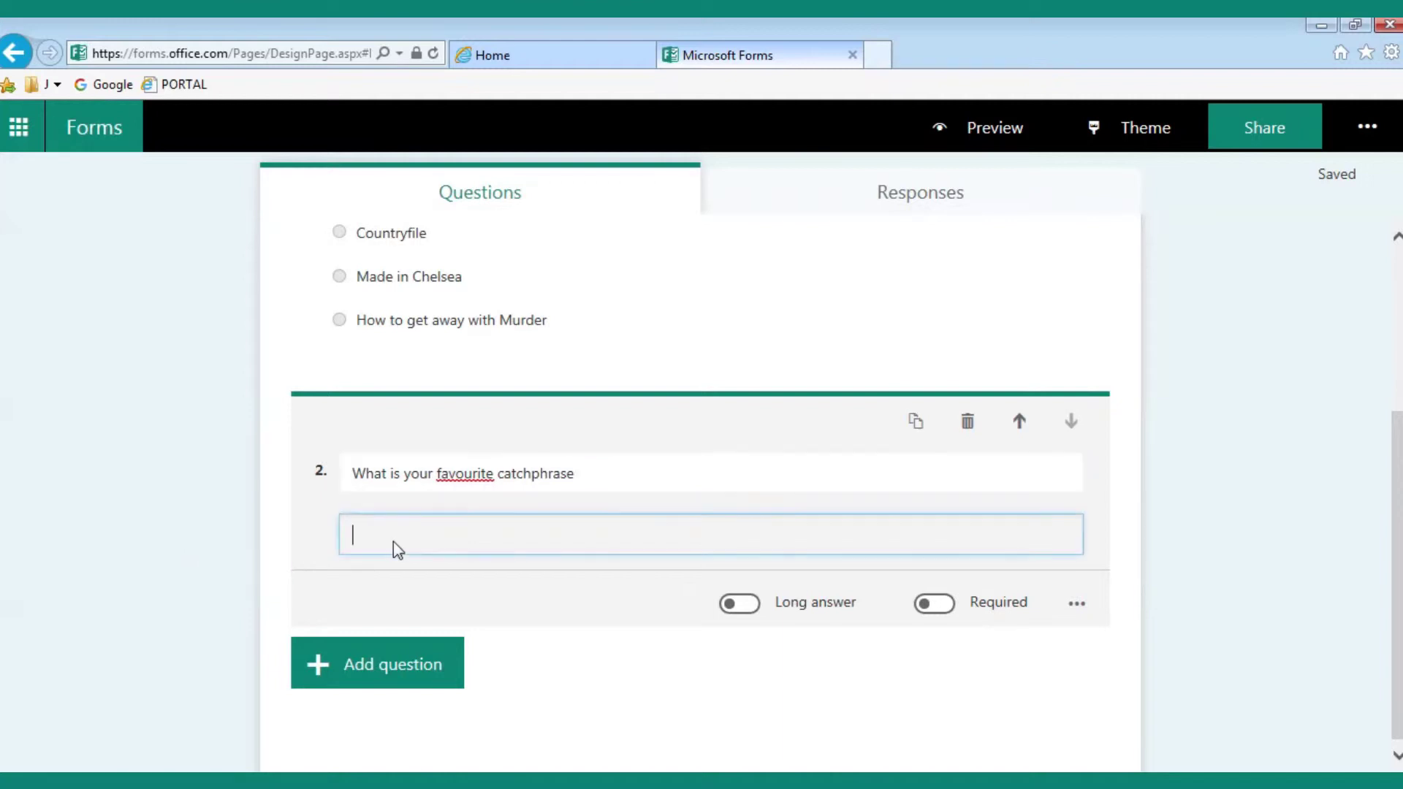
# Step: Set question 2 to accept long answers and make it Required
pyautogui.click(740, 605)
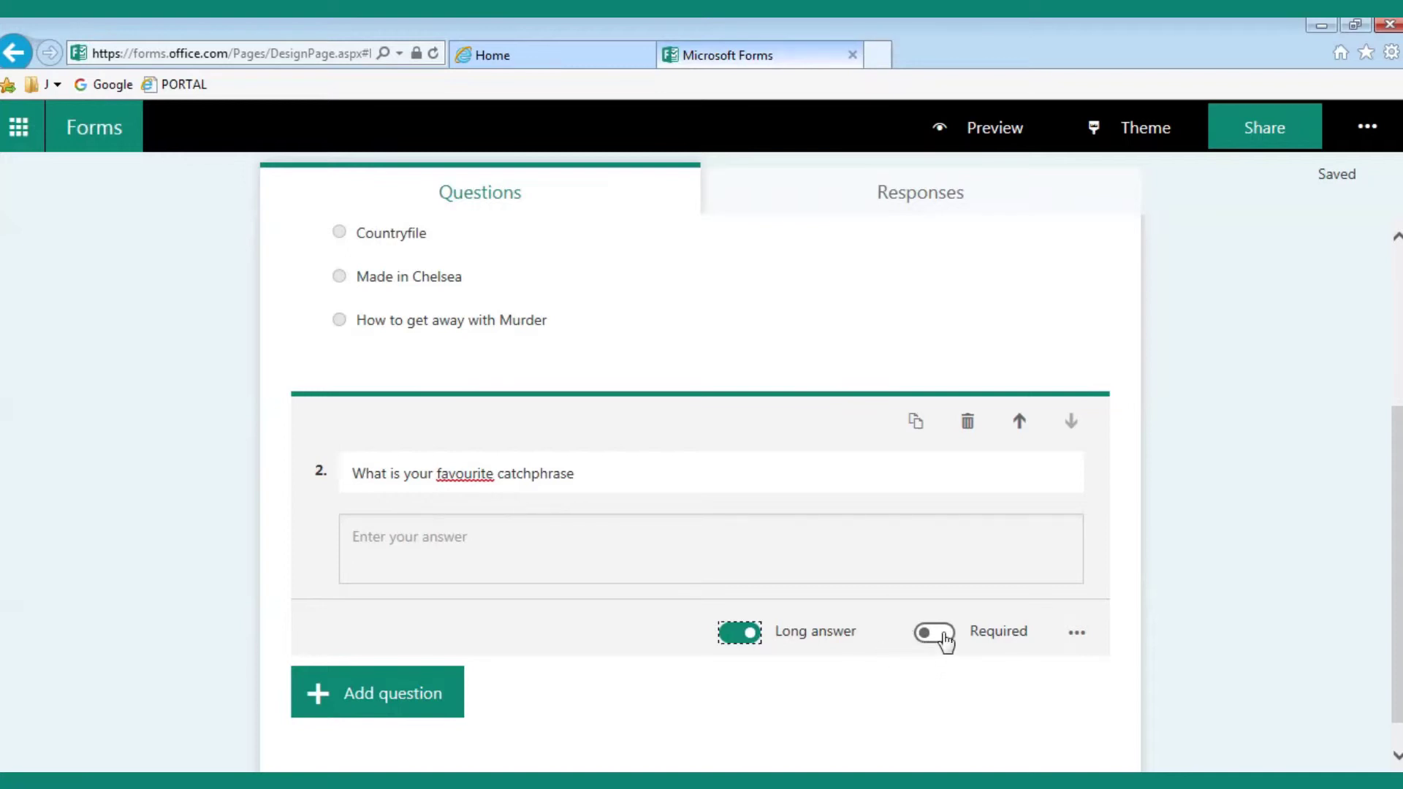
pyautogui.click(944, 640)
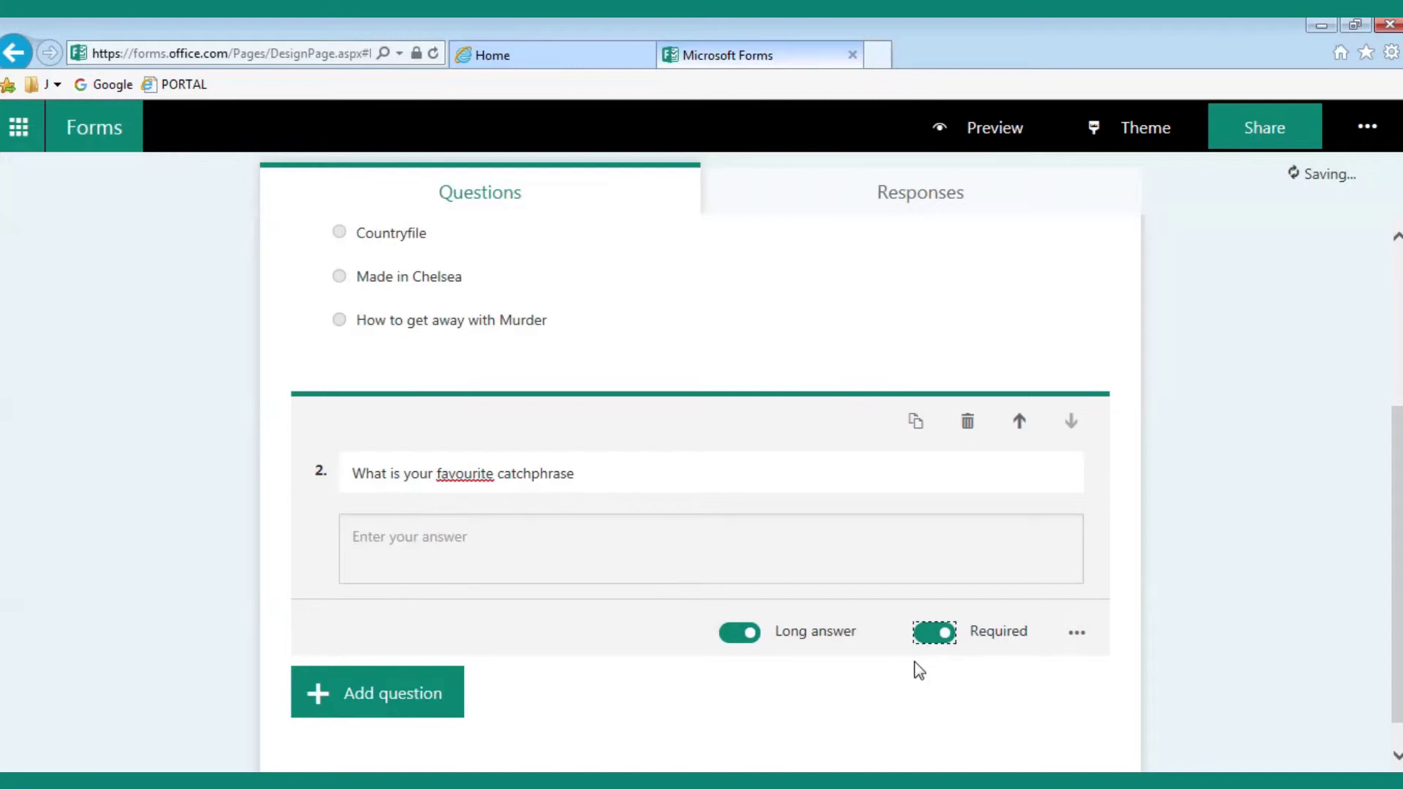
pyautogui.scroll(-1, 915, 660)
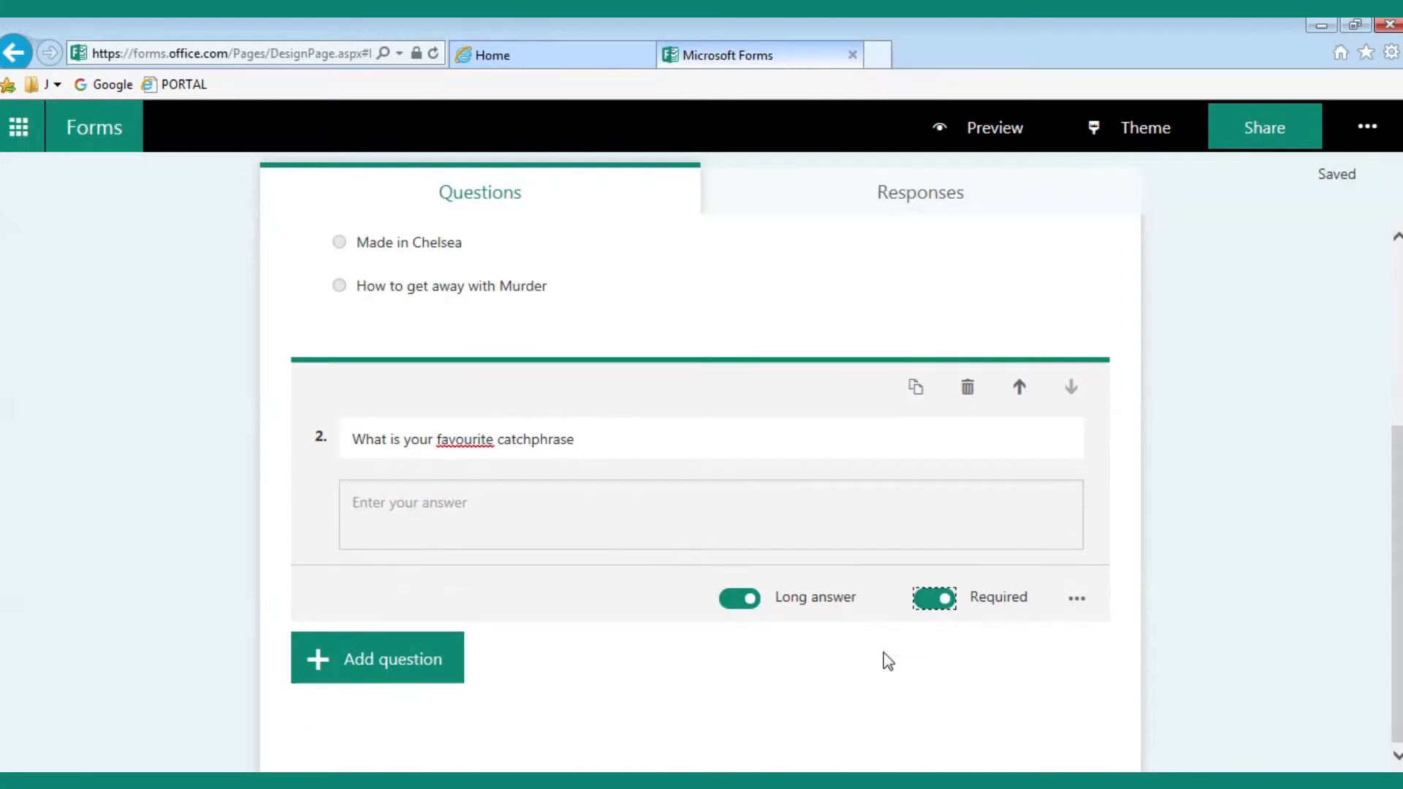
# Step: Add a rating question titled 'How would you rate the RT News stories last night?'
pyautogui.click(401, 663)
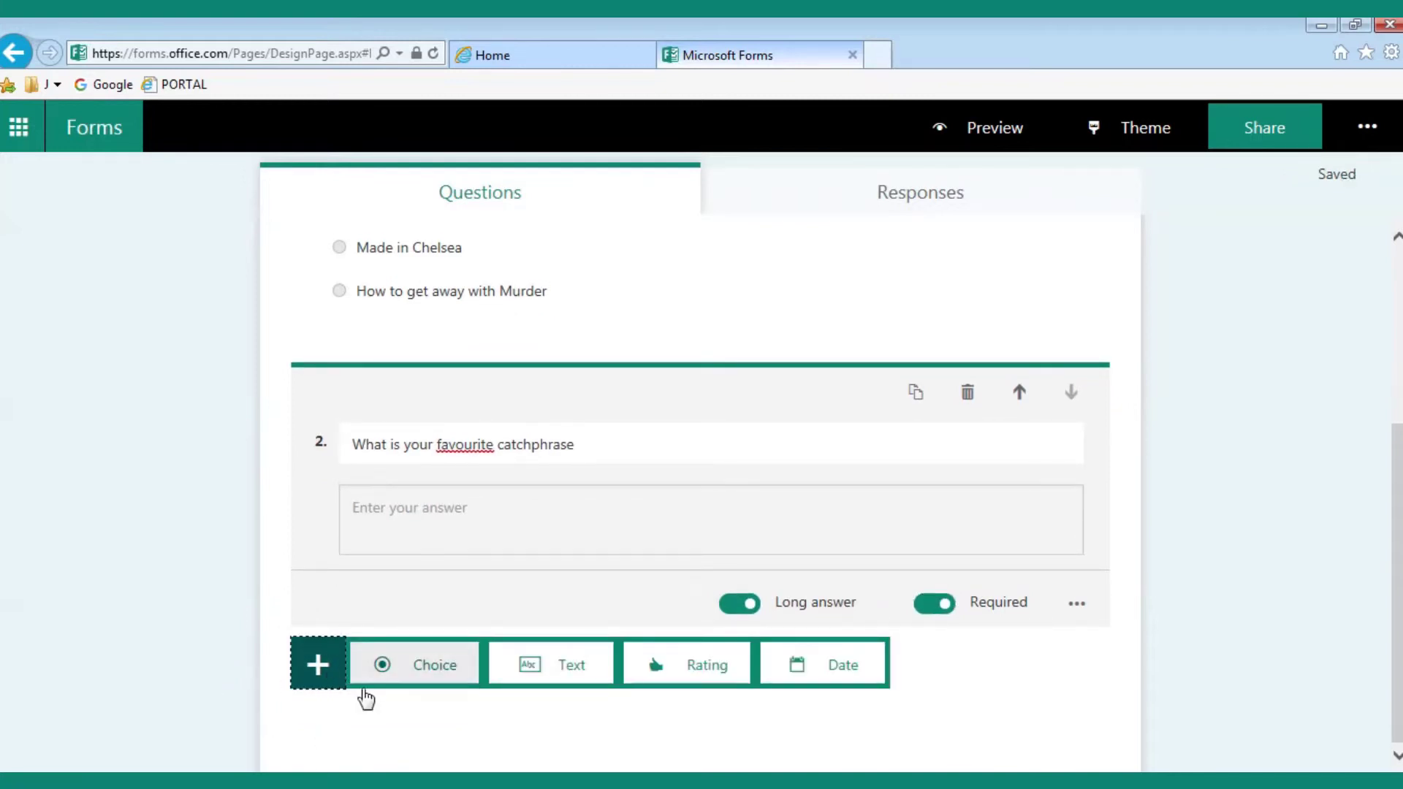
pyautogui.click(693, 679)
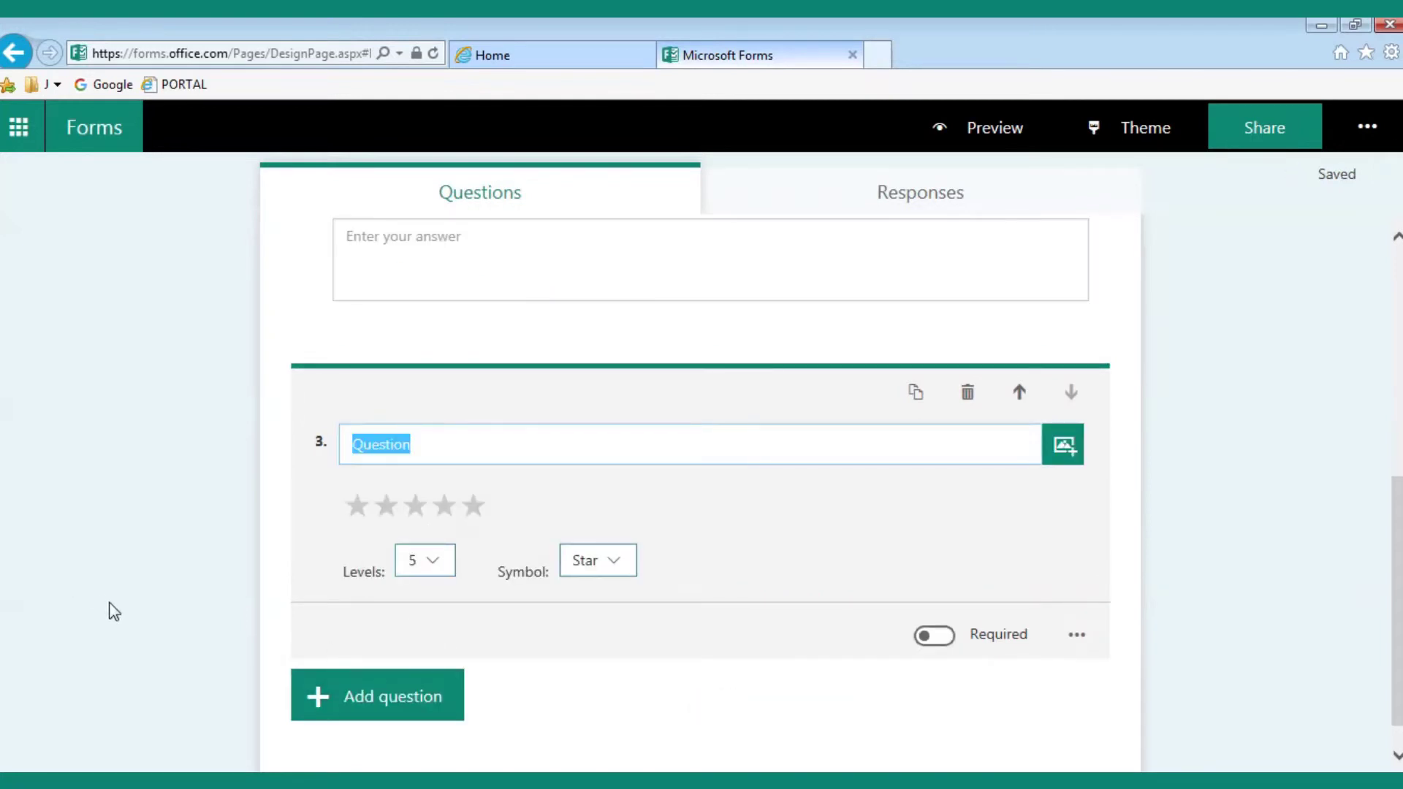
pyautogui.write('How would you rate t')
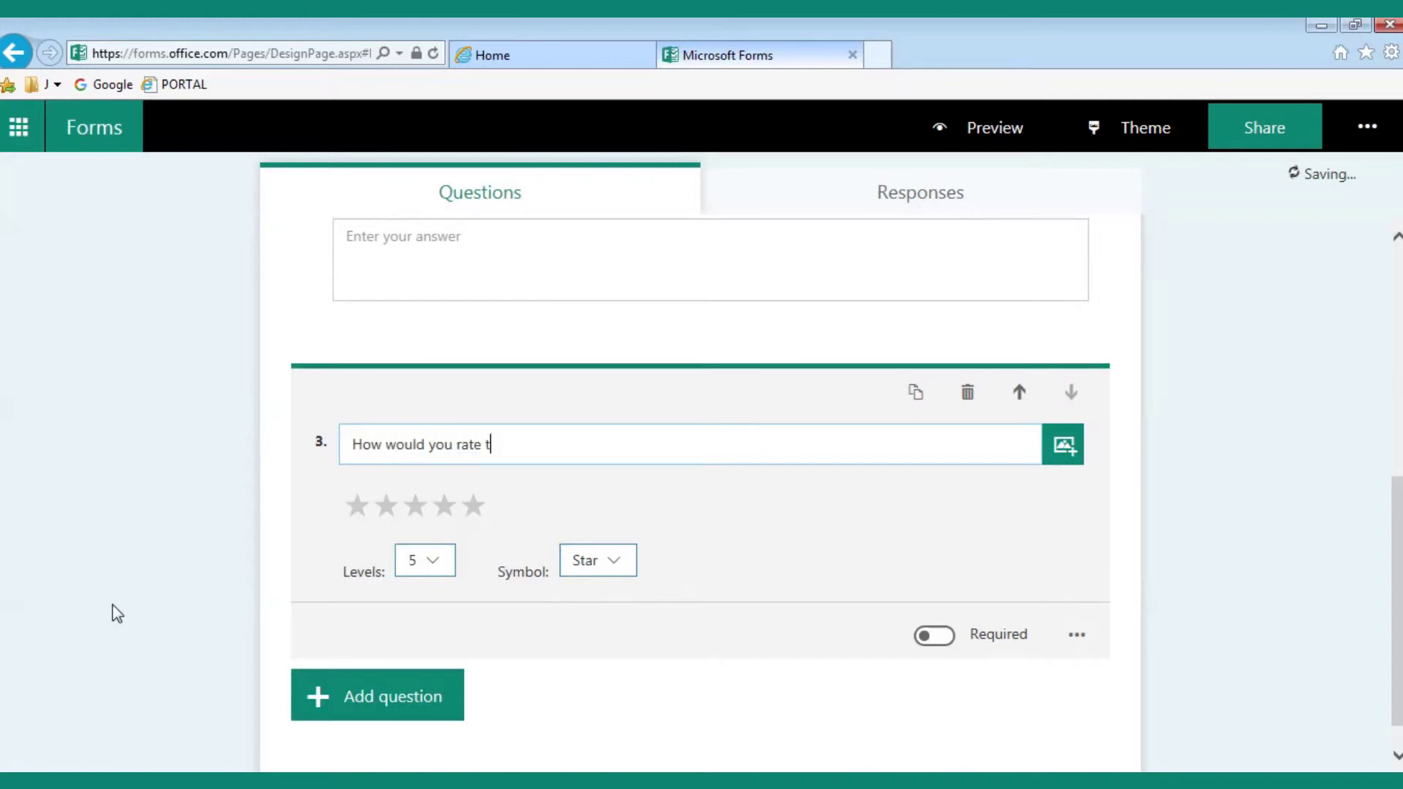
pyautogui.write('he RT News stor')
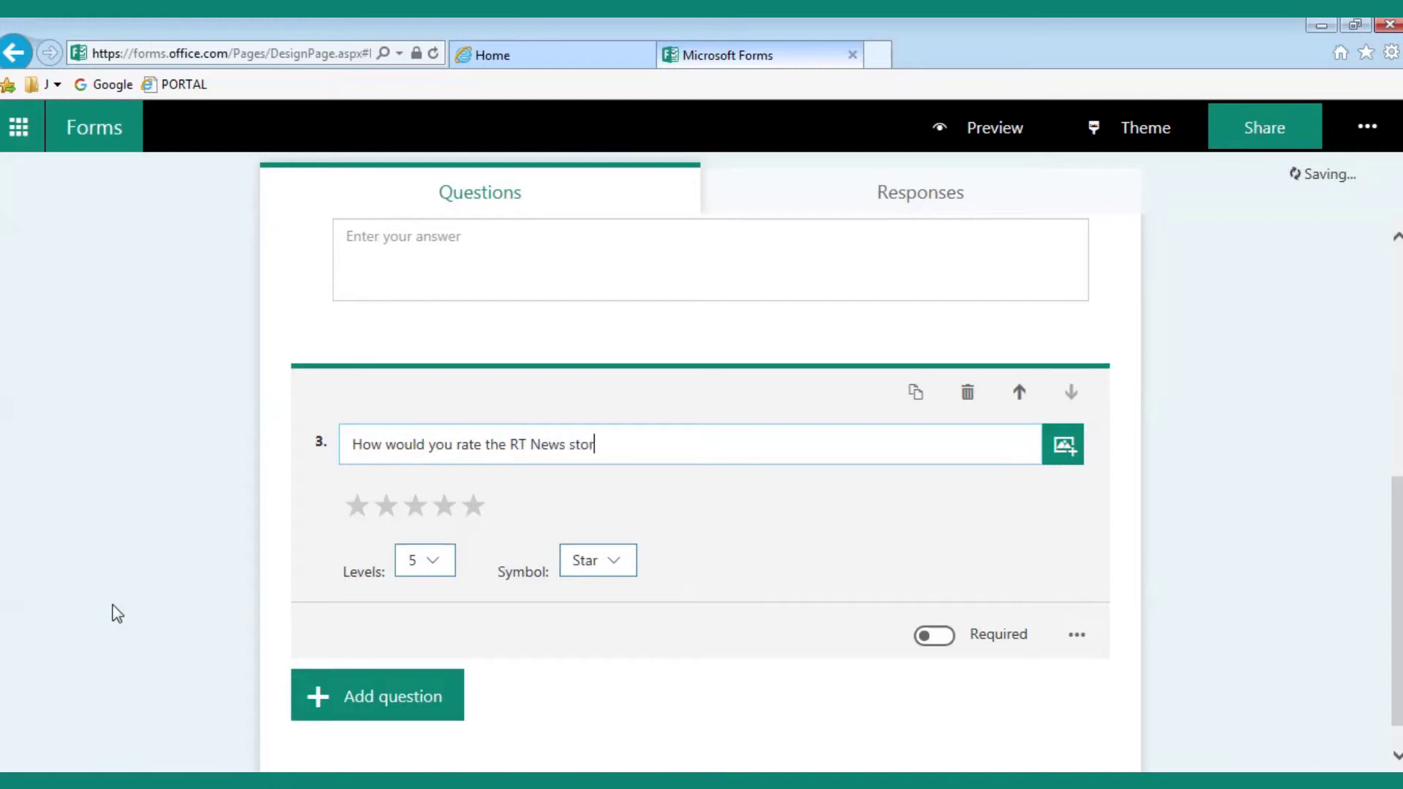
pyautogui.write('ies last night')
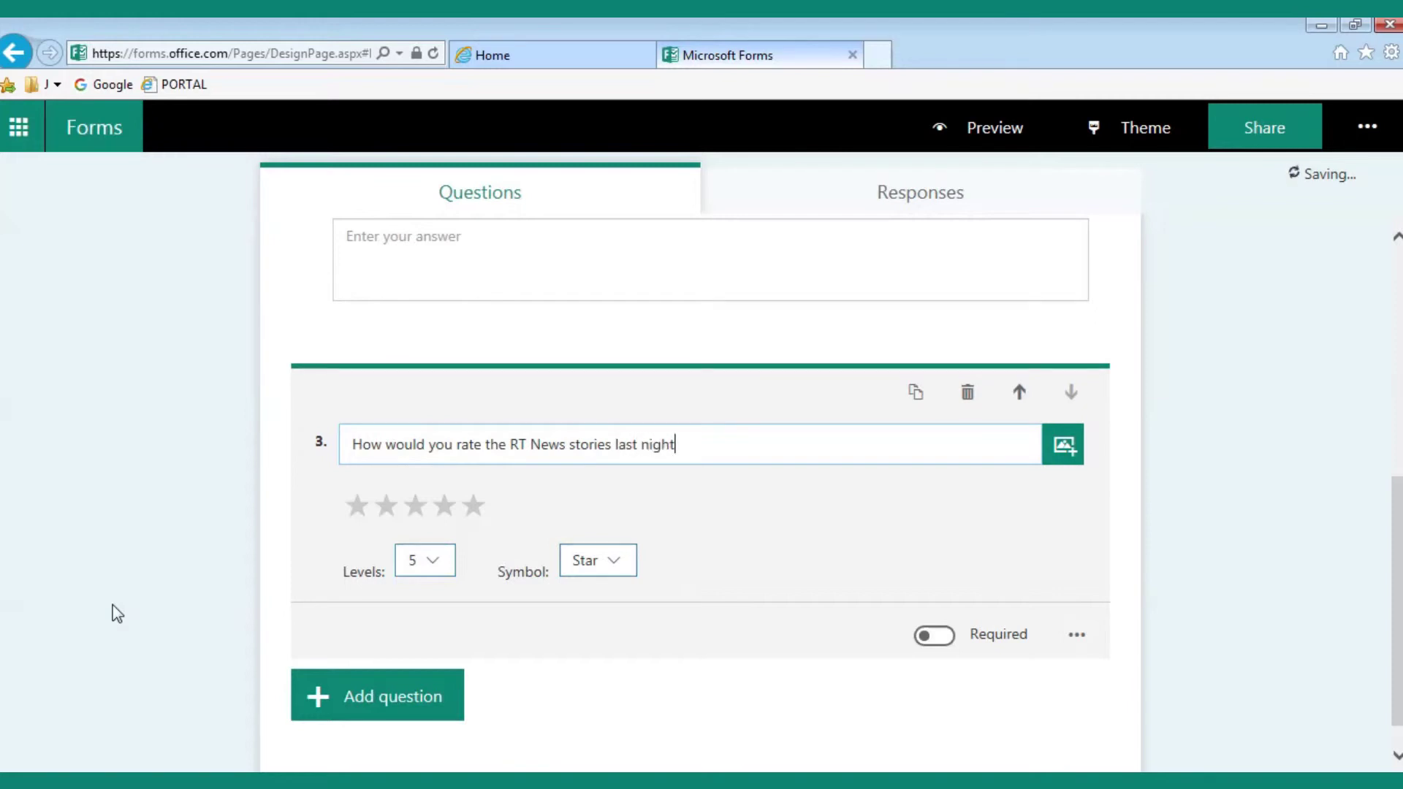
pyautogui.write('?')
# Step: Set question 3 to 10 levels with the Star symbol and mark it Required
pyautogui.click(437, 567)
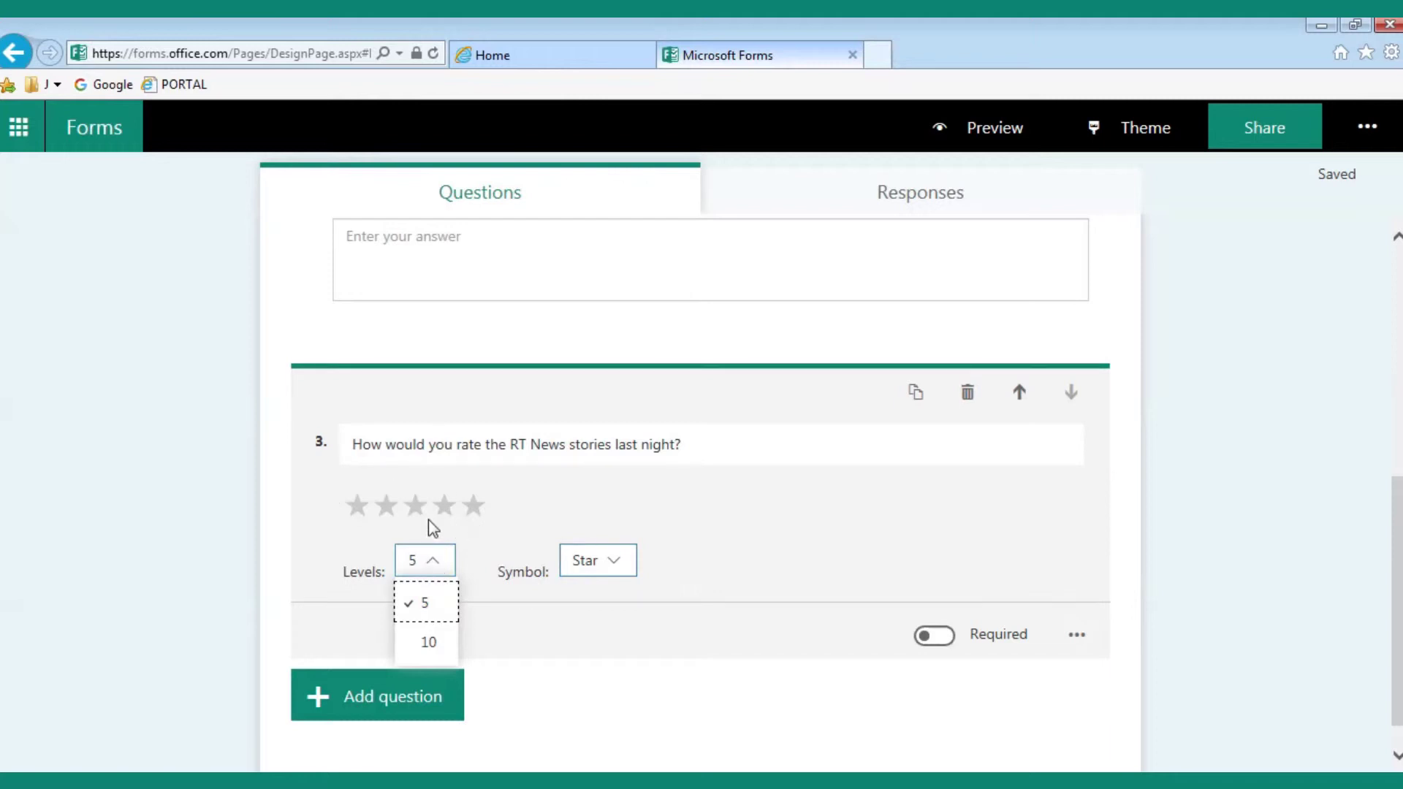
pyautogui.click(431, 643)
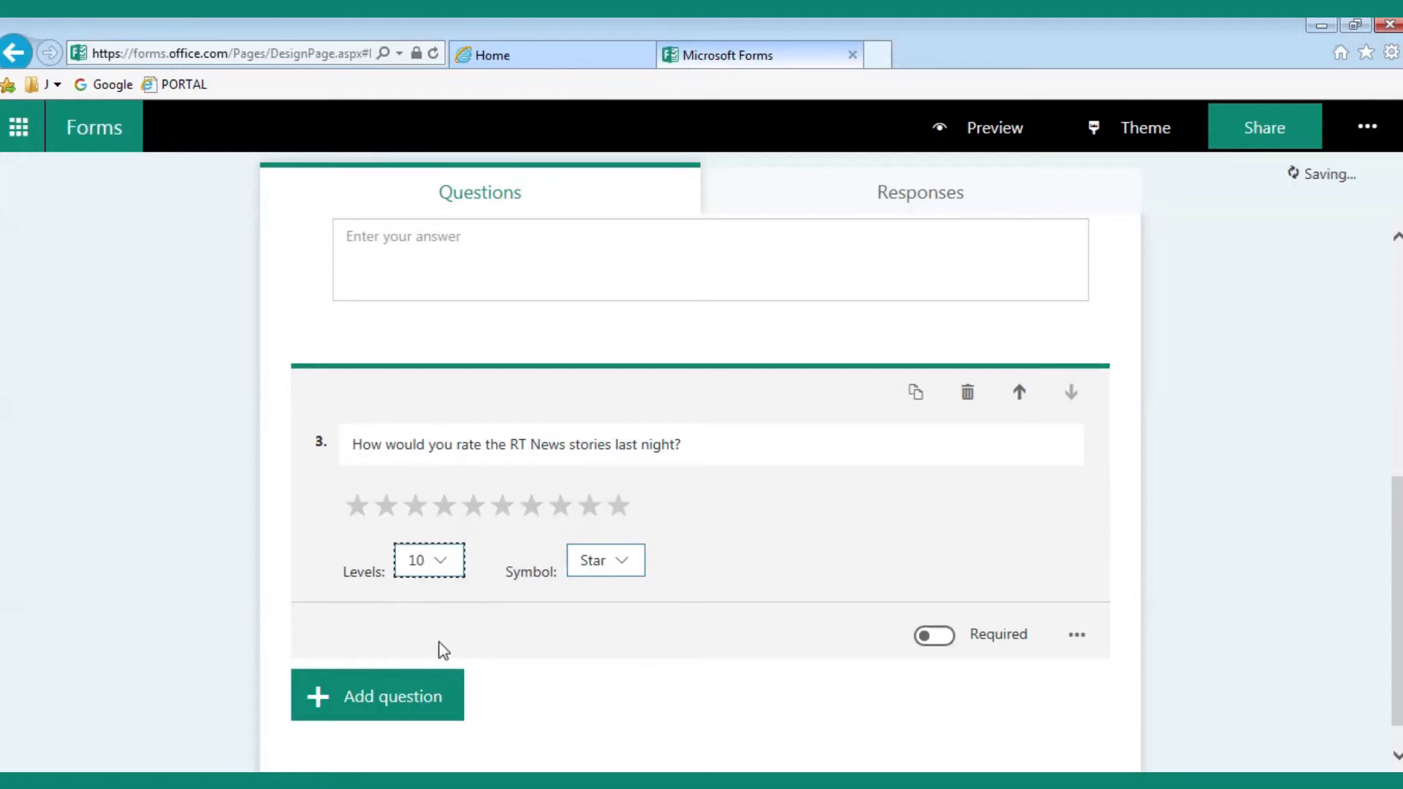
pyautogui.click(625, 569)
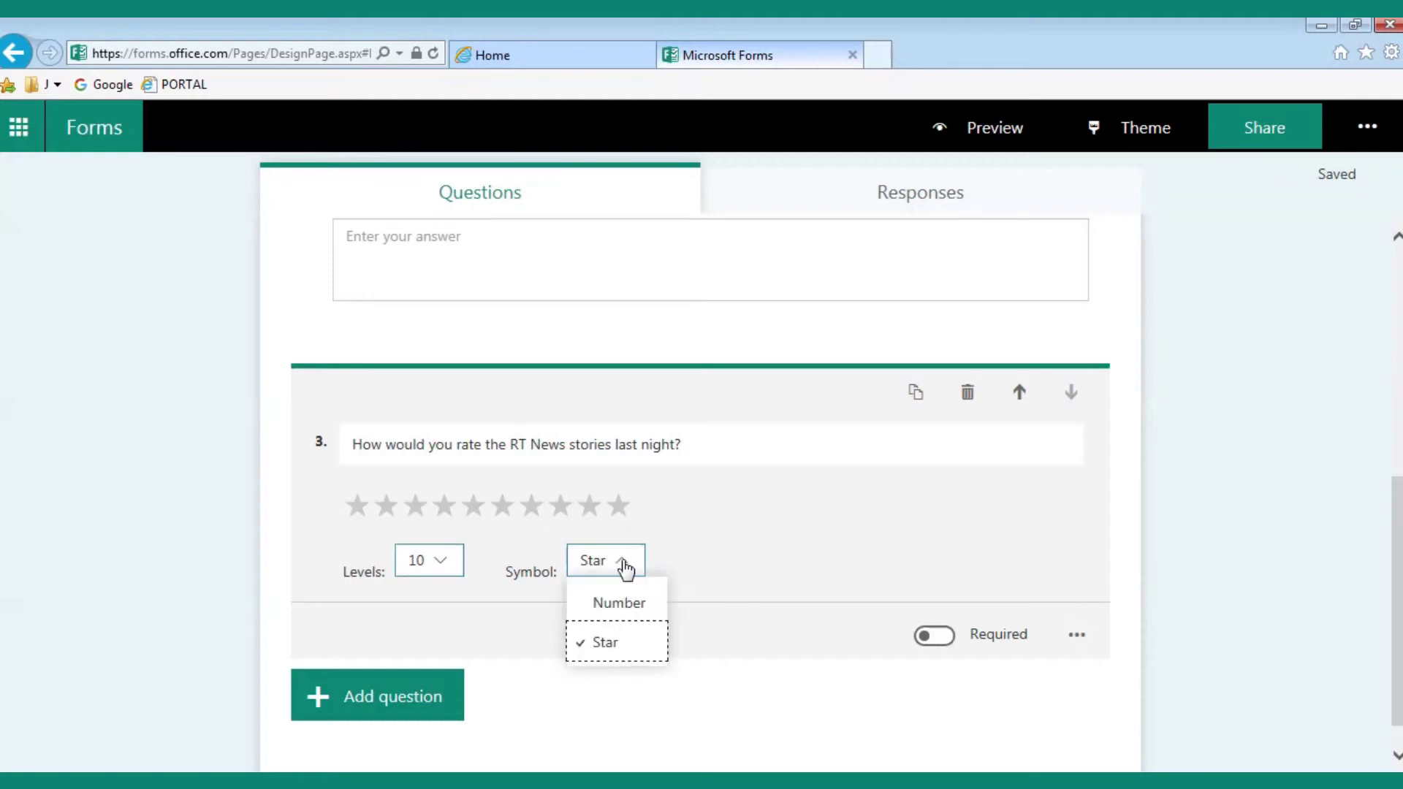
pyautogui.click(618, 604)
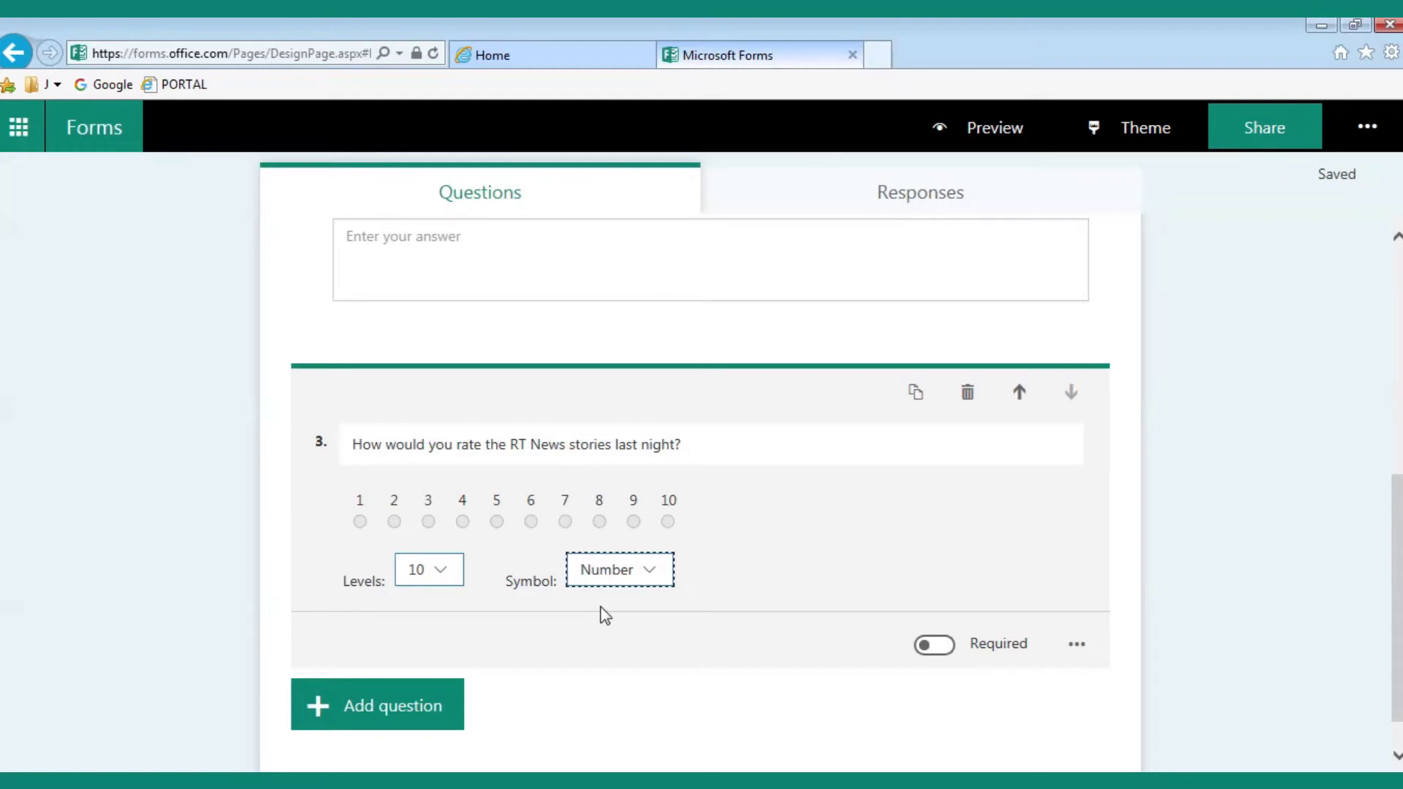
pyautogui.click(648, 573)
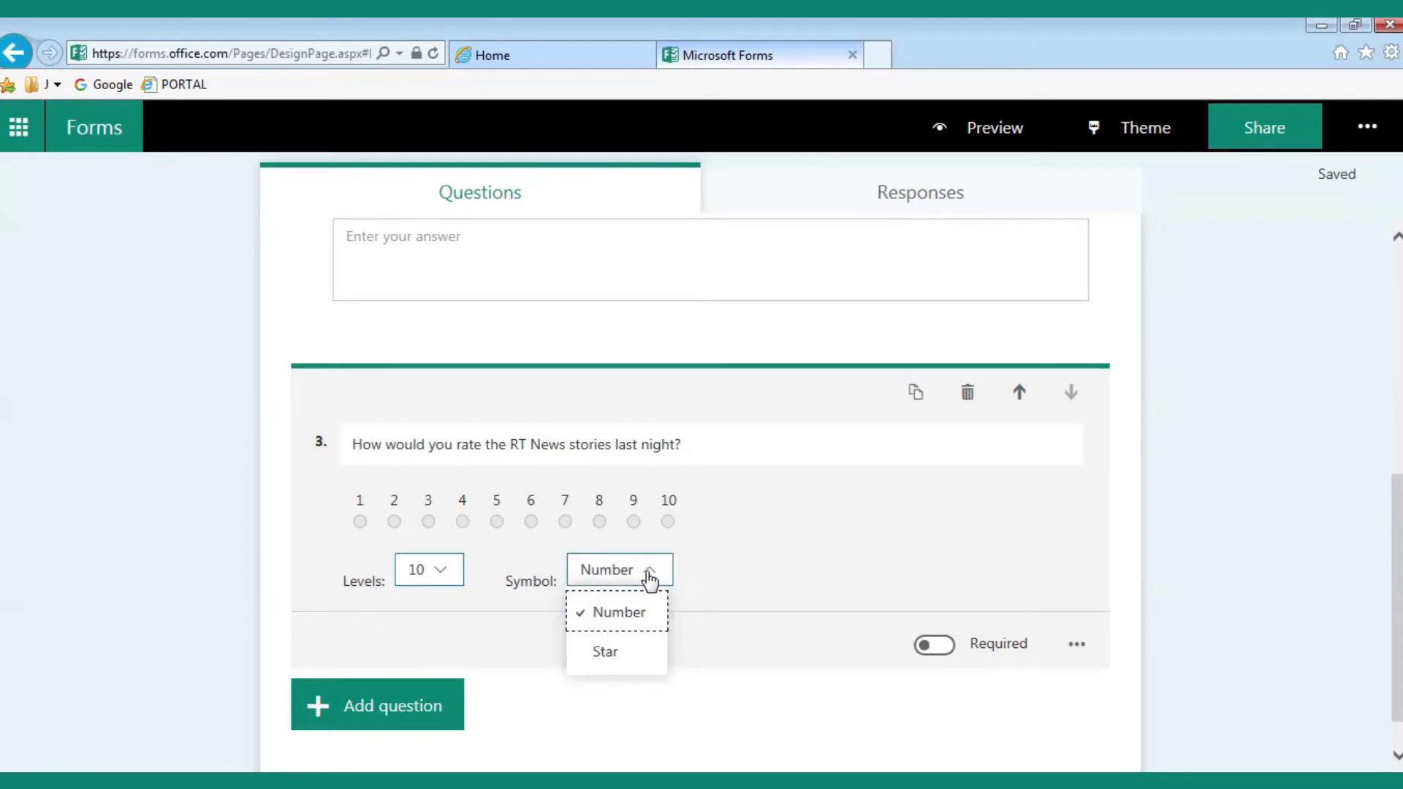
pyautogui.click(604, 658)
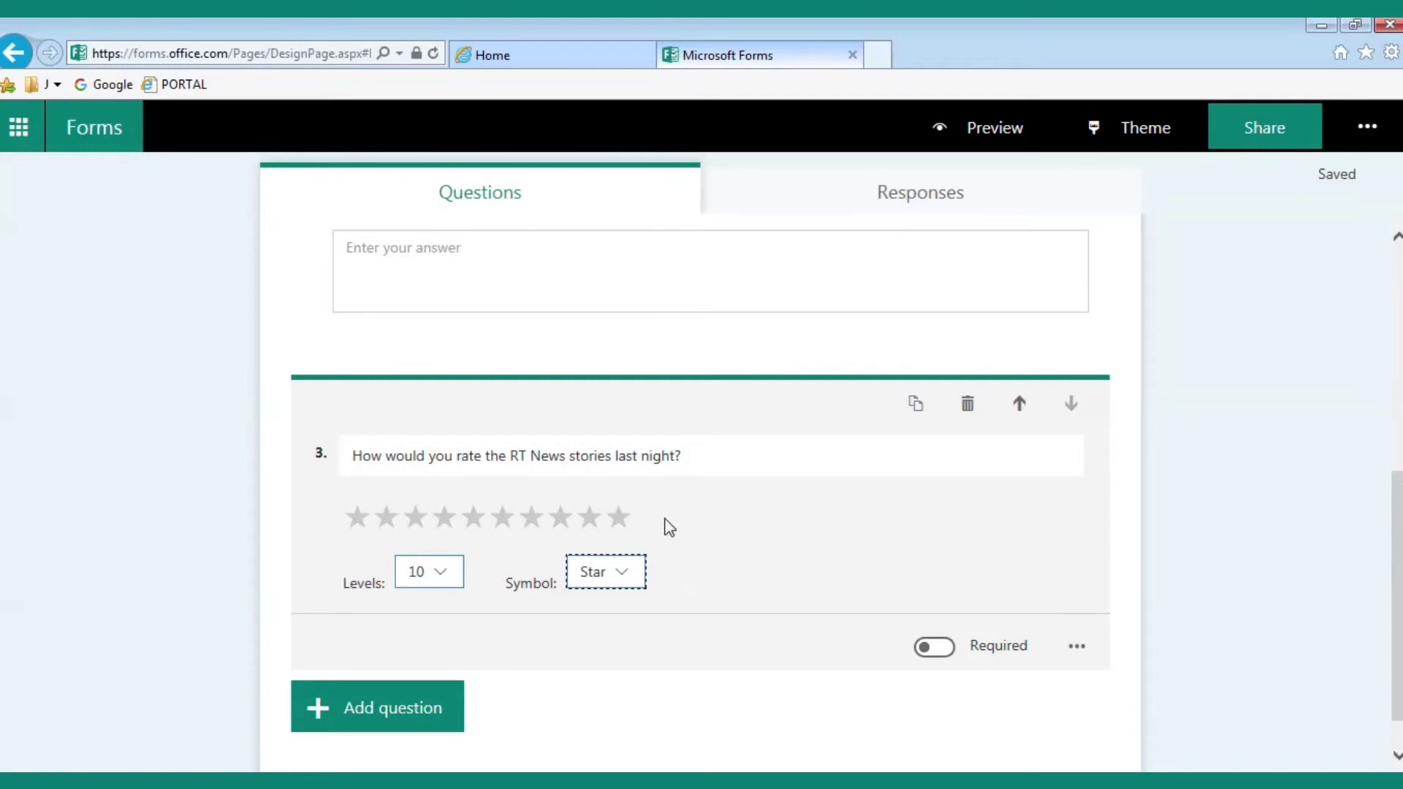
pyautogui.click(940, 648)
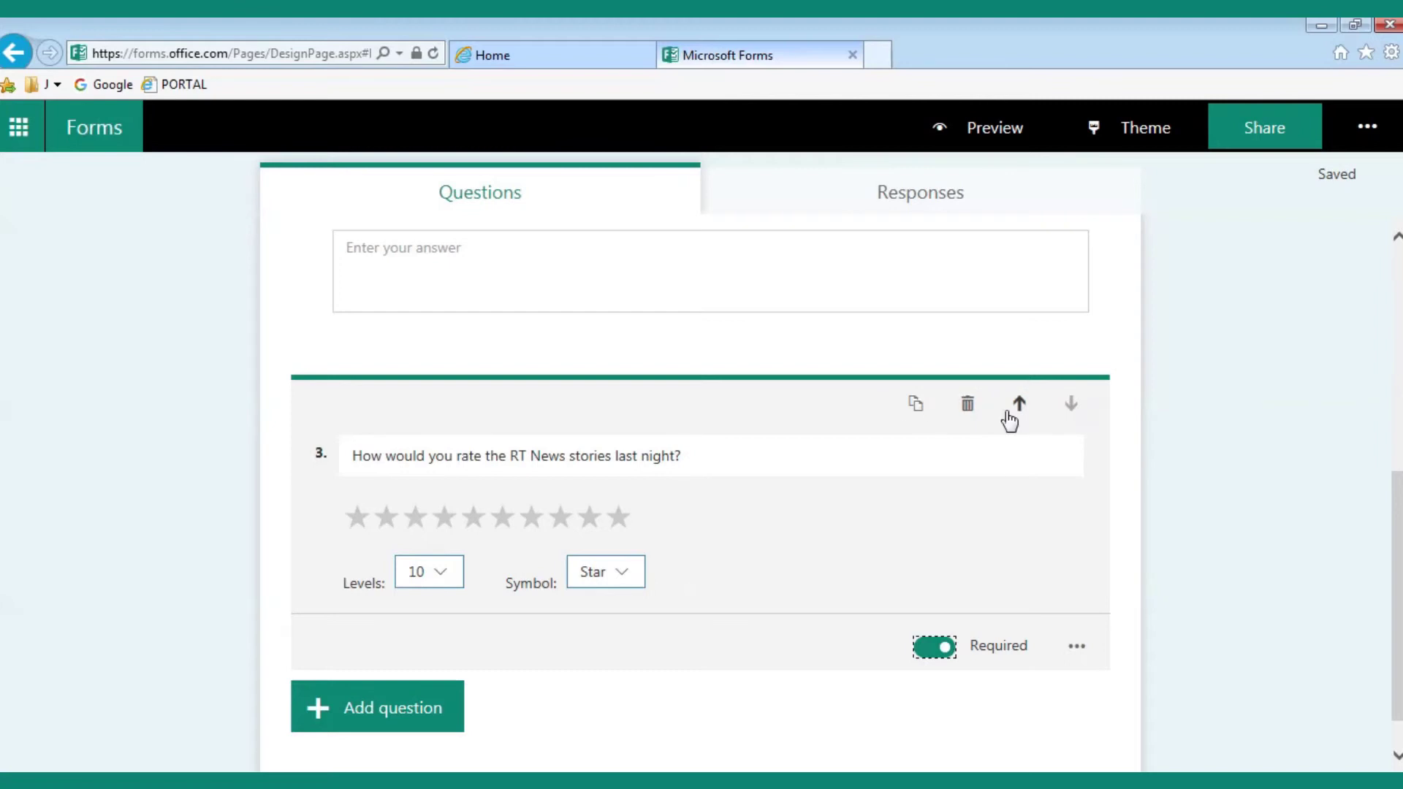
# Step: Add a Required date question 'Which date is the next Eastenders on?'
pyautogui.click(397, 701)
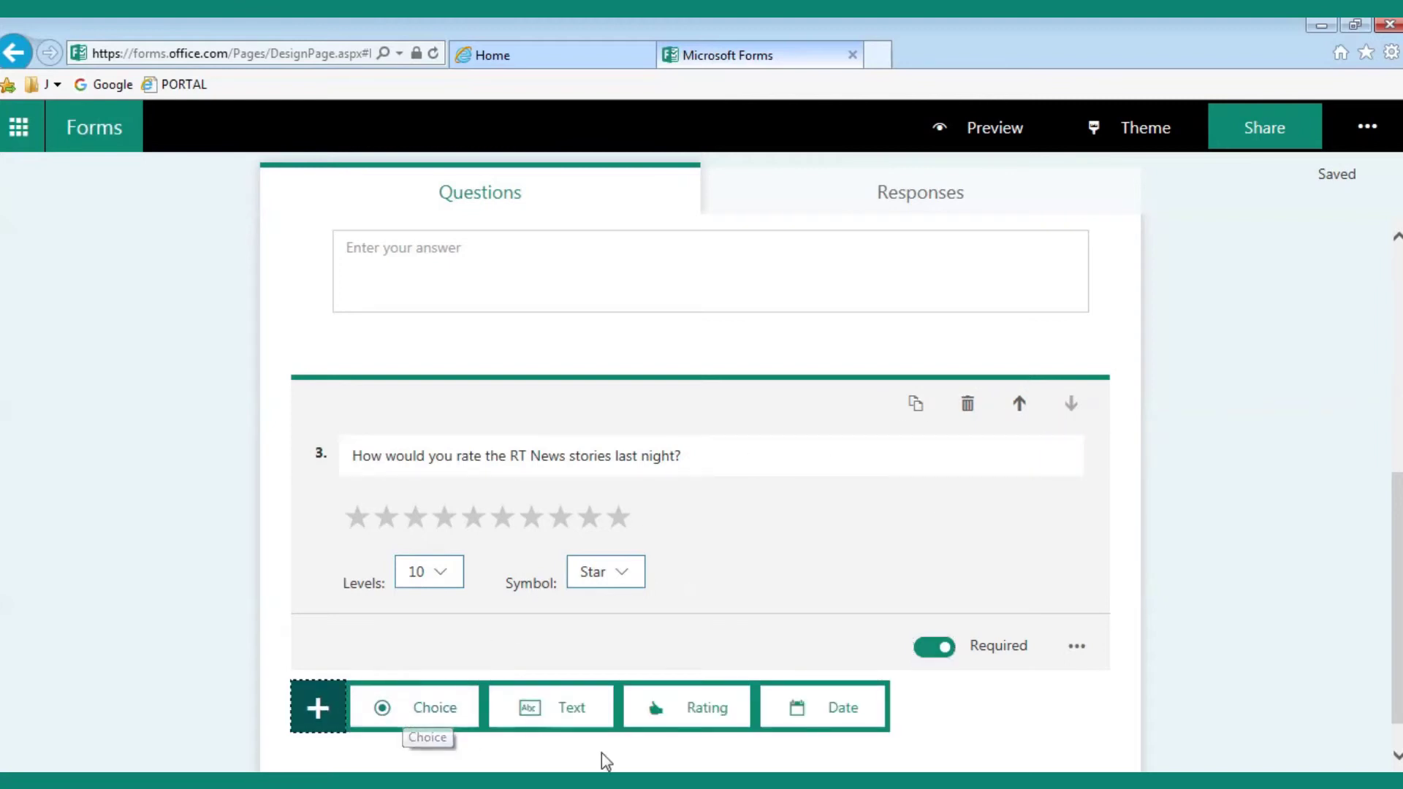
pyautogui.click(817, 709)
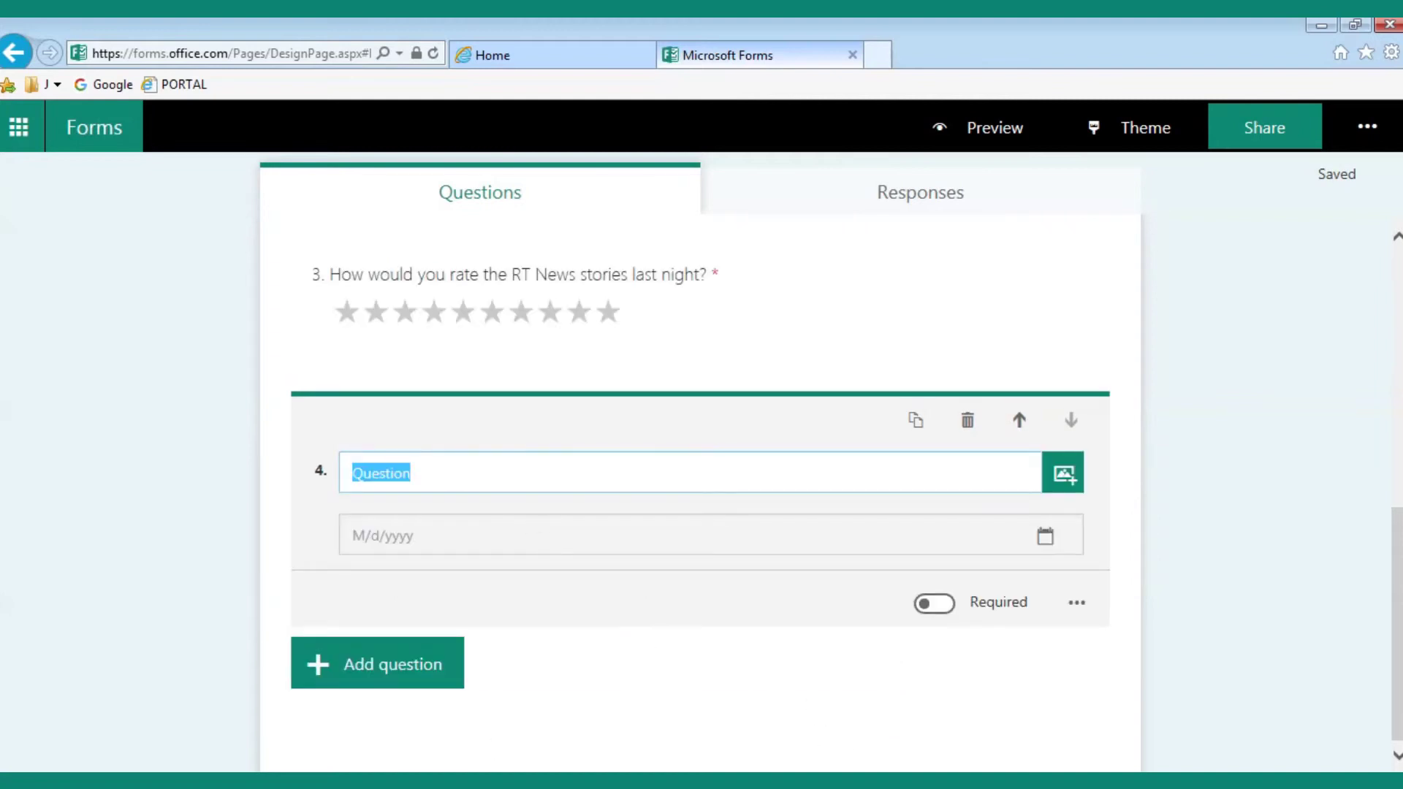
pyautogui.moveTo(497, 782)
pyautogui.write('Whi')
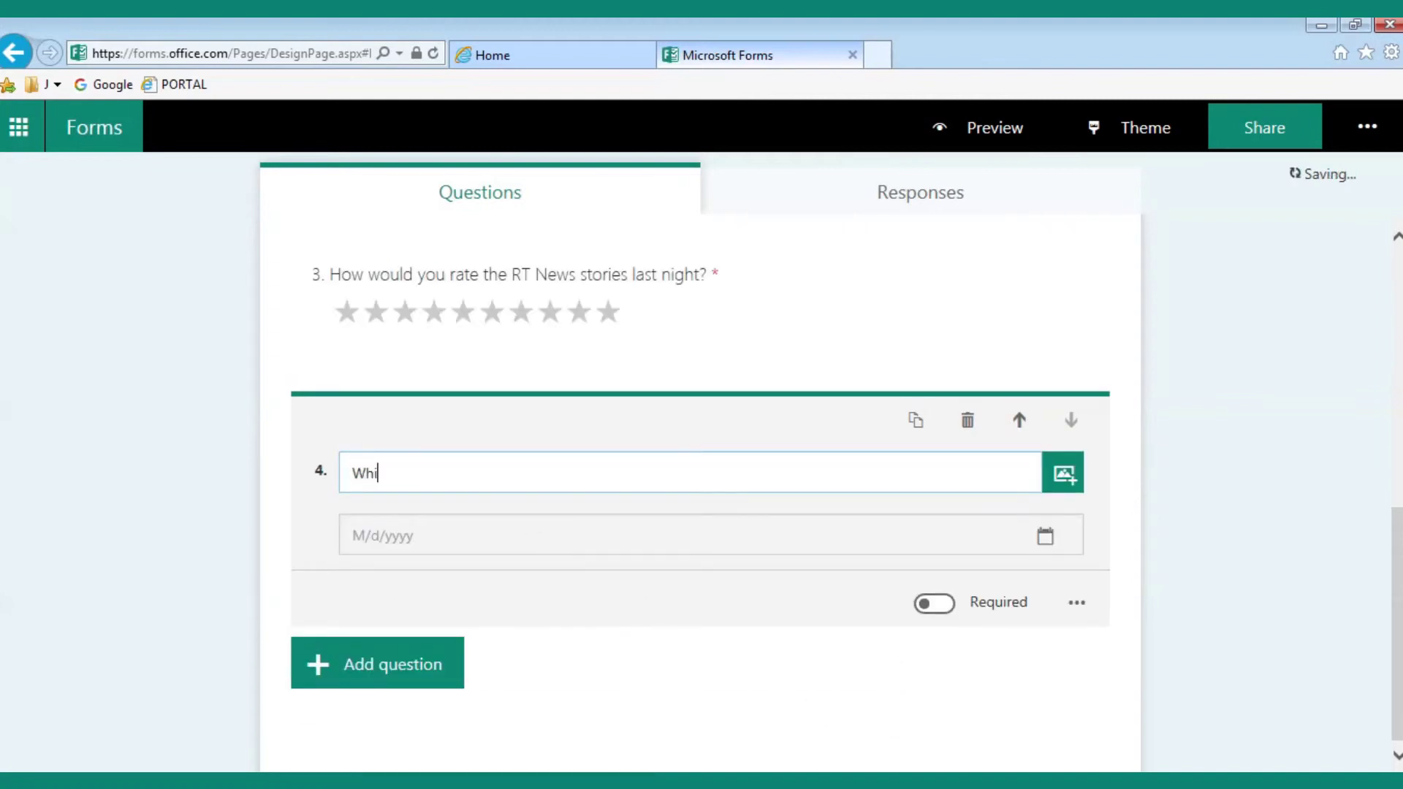
pyautogui.write('ch date is the next Eastenders on?')
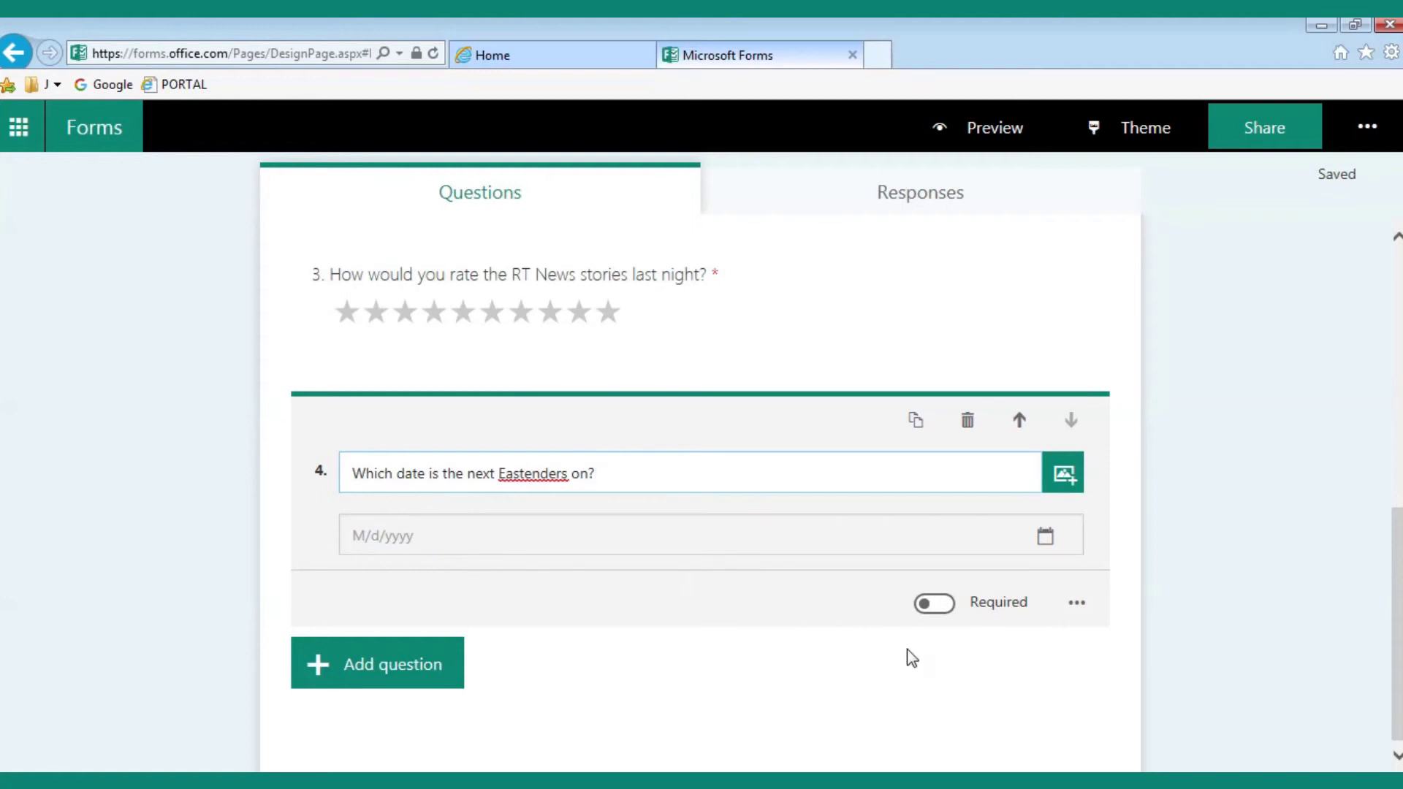
pyautogui.click(943, 603)
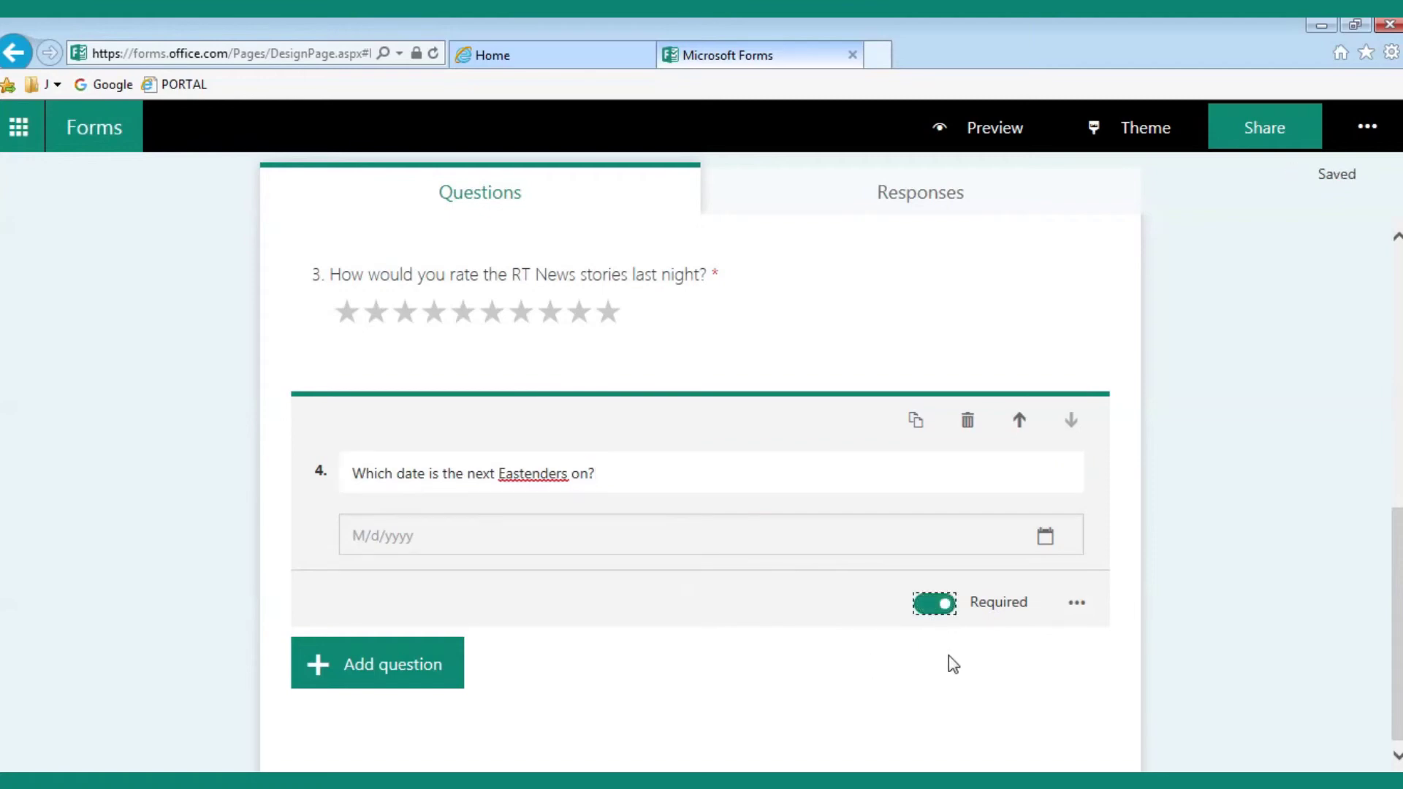
pyautogui.click(1079, 603)
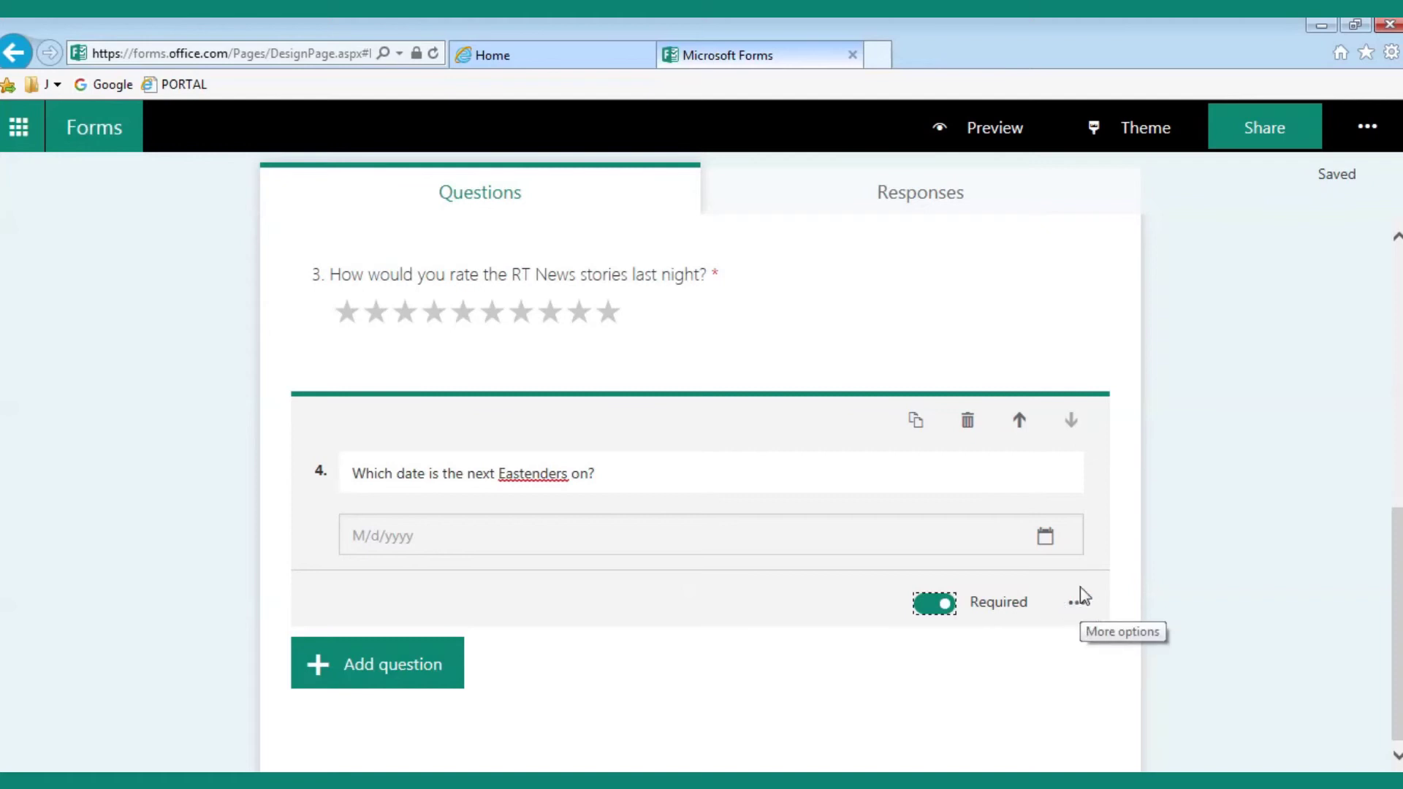
# Step: Add the subtitle '(Terrestrial TV only!)...' beneath question 4's title
pyautogui.click(1078, 606)
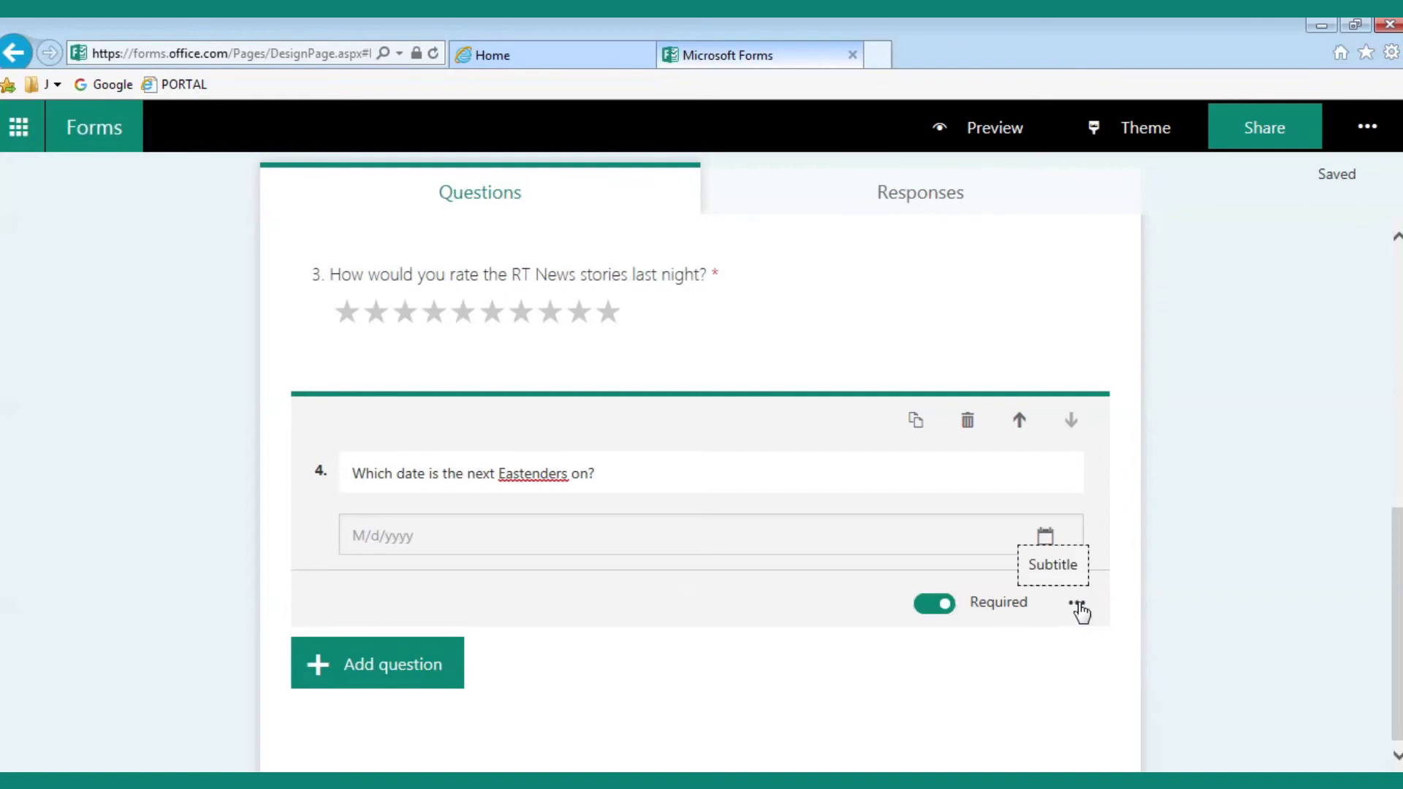
pyautogui.click(1055, 564)
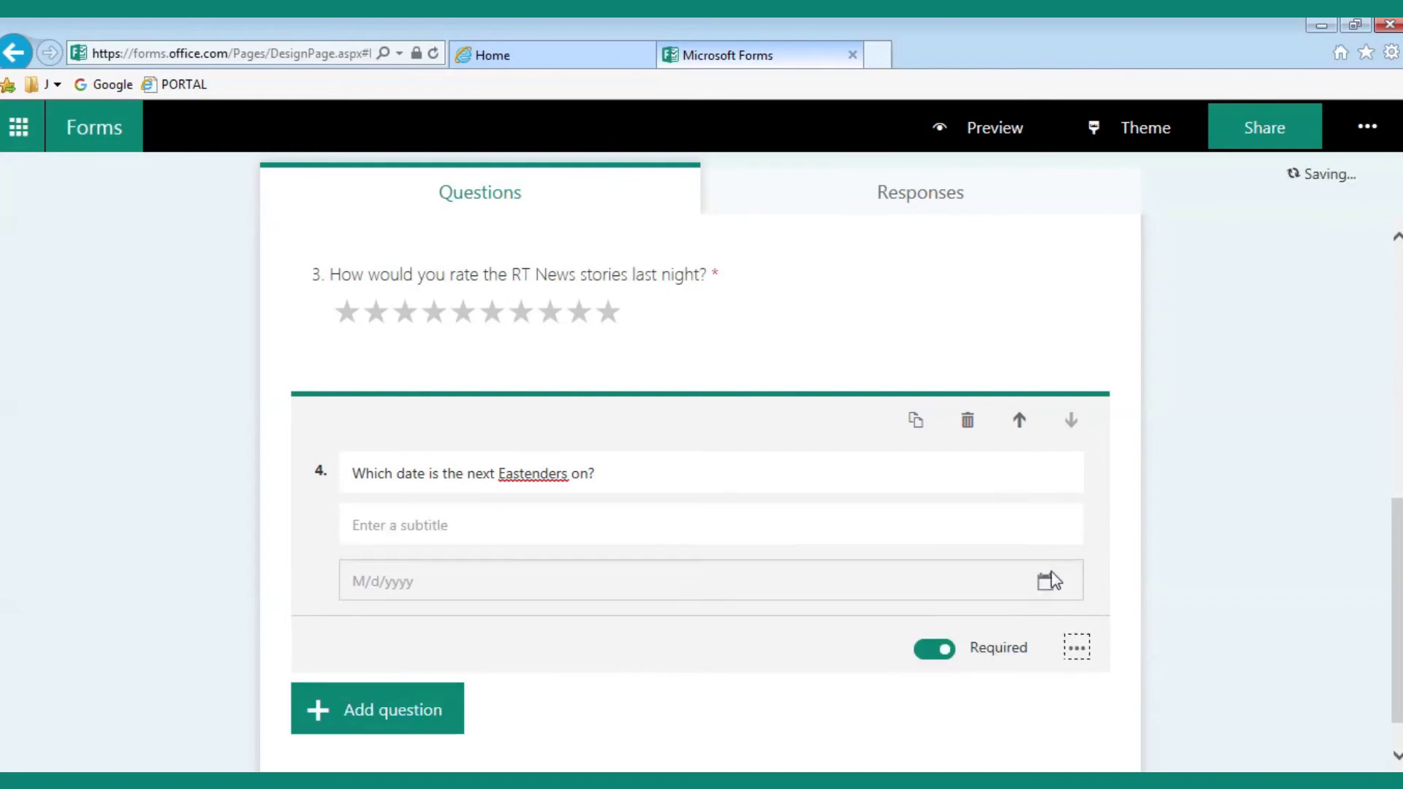
pyautogui.click(500, 516)
pyautogui.write('Terrestr')
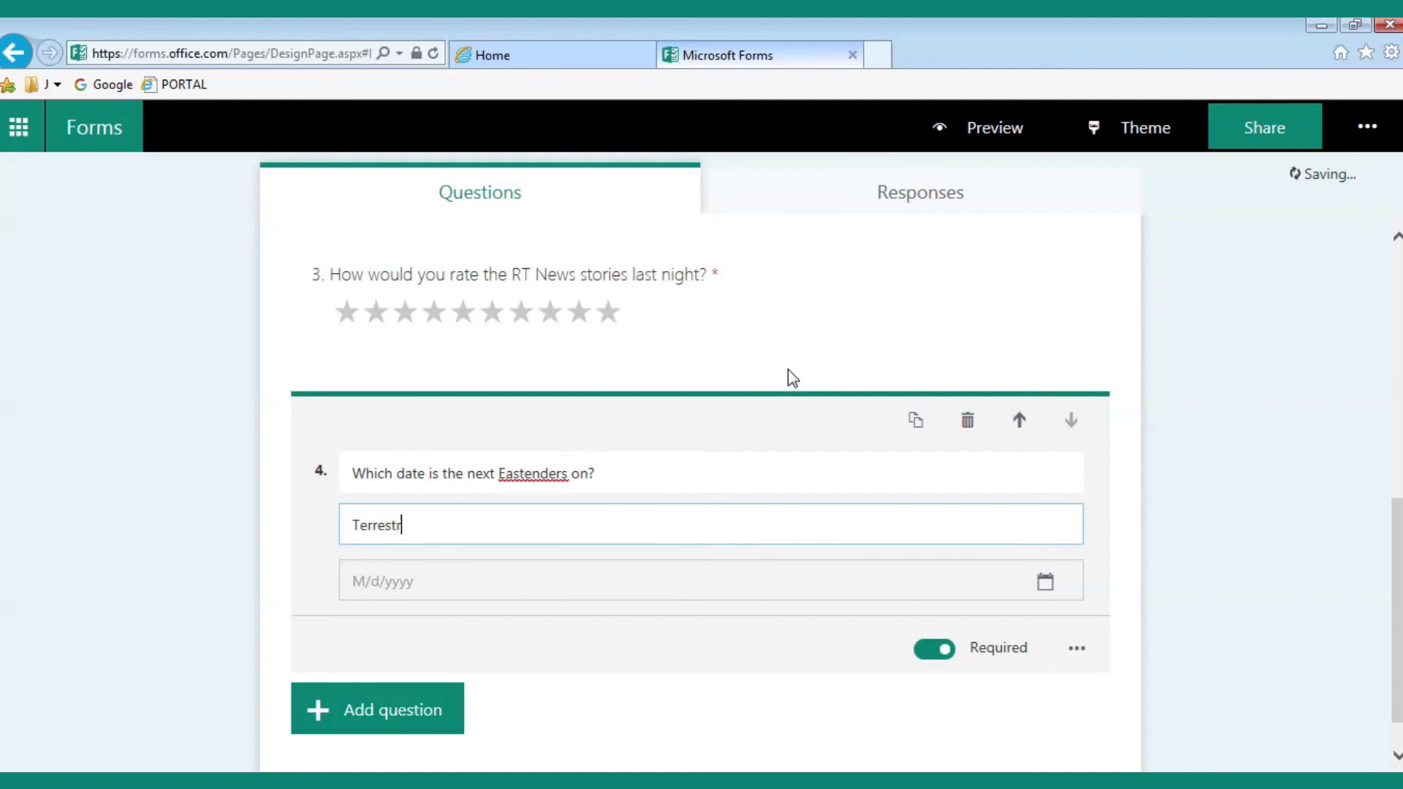
pyautogui.write('ial TV only')
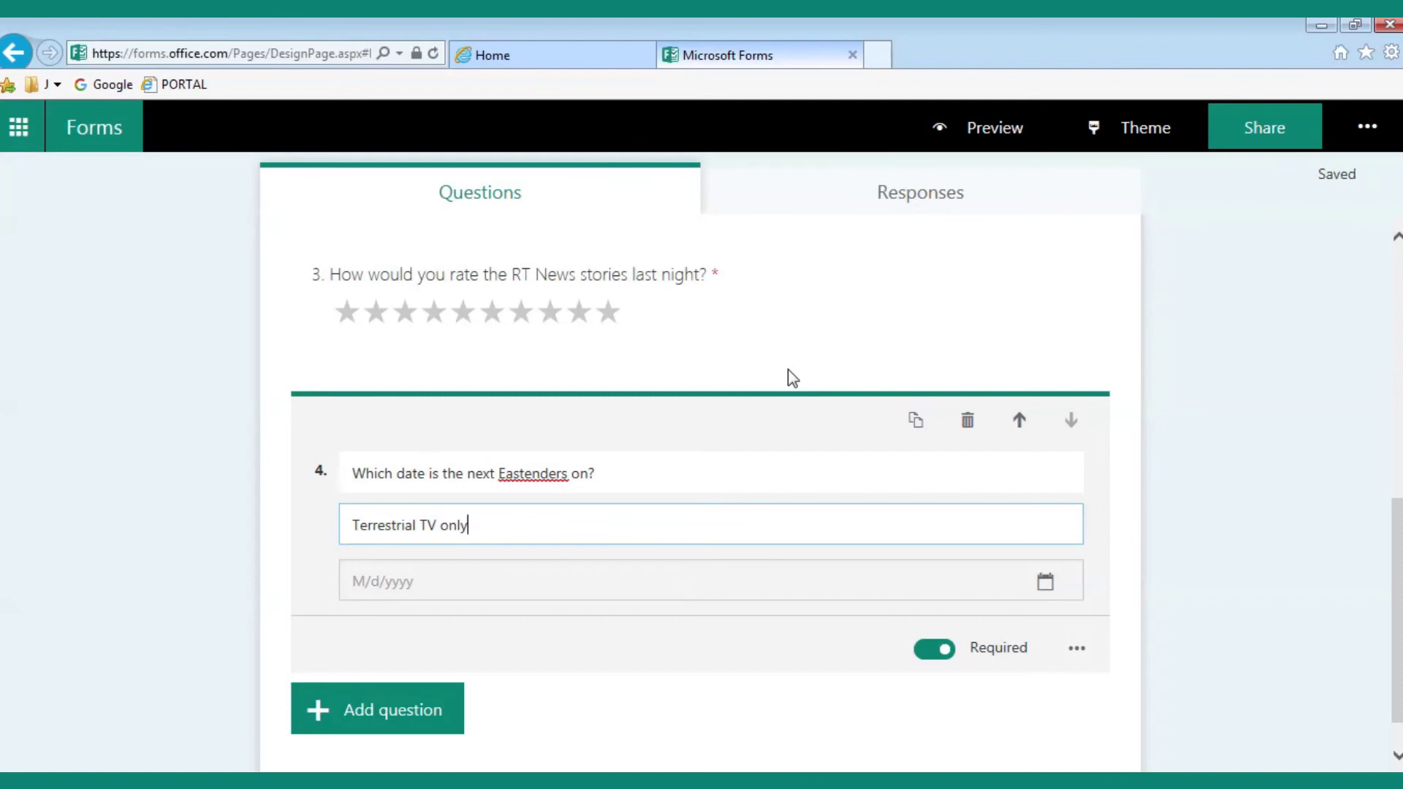
pyautogui.write('!)')
pyautogui.press('Left')
pyautogui.press('Left')
pyautogui.press('Left')
pyautogui.press('Left')
pyautogui.press('Left')
pyautogui.press('Left')
pyautogui.press('Left')
pyautogui.press('Left')
pyautogui.press('Left')
pyautogui.press('Left')
pyautogui.press('Left')
pyautogui.press('Left')
pyautogui.press('Left')
pyautogui.press('Left')
pyautogui.press('Left')
pyautogui.press('Left')
pyautogui.press('Left')
pyautogui.press('Left')
pyautogui.press('Left')
pyautogui.write('(')
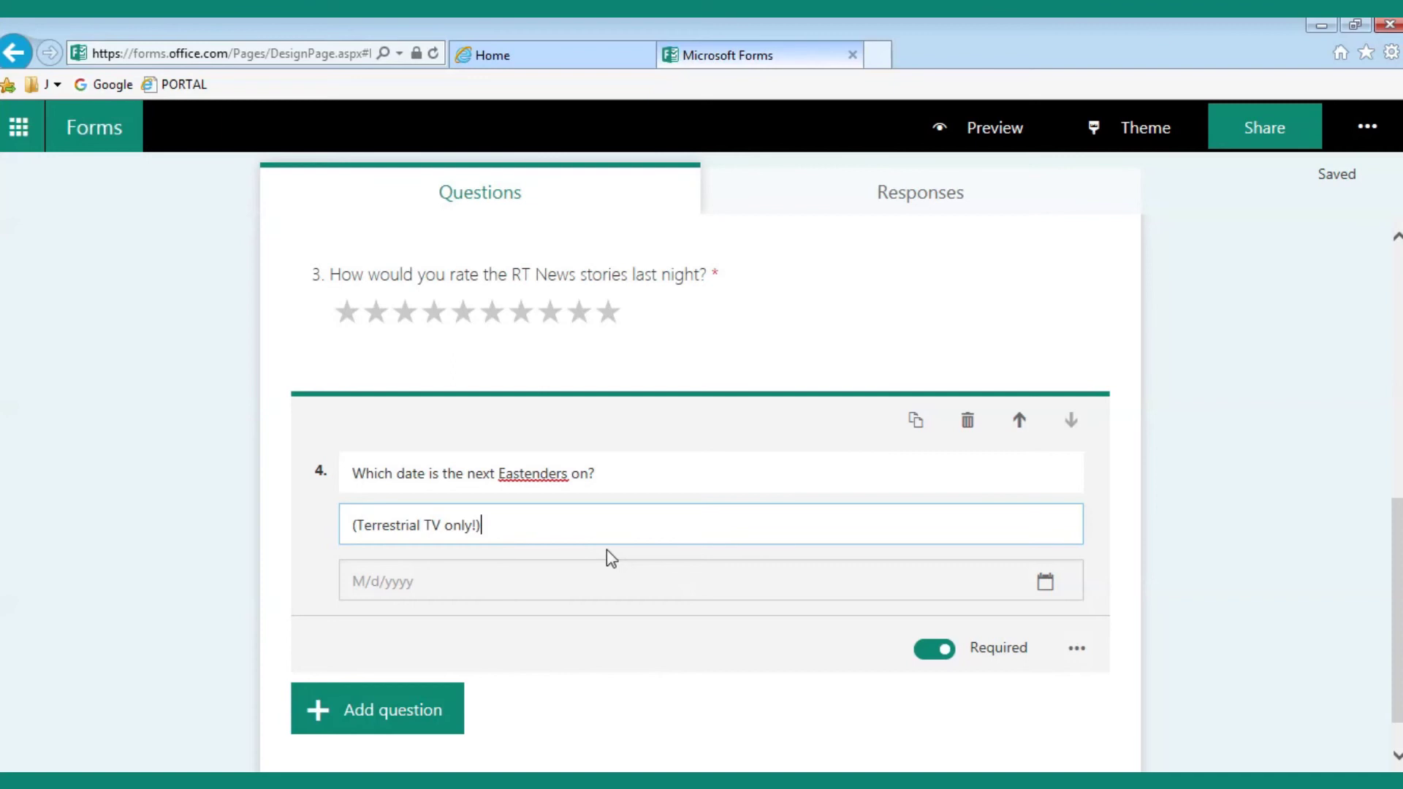
pyautogui.write('...')
pyautogui.scroll(10, 1218, 310)
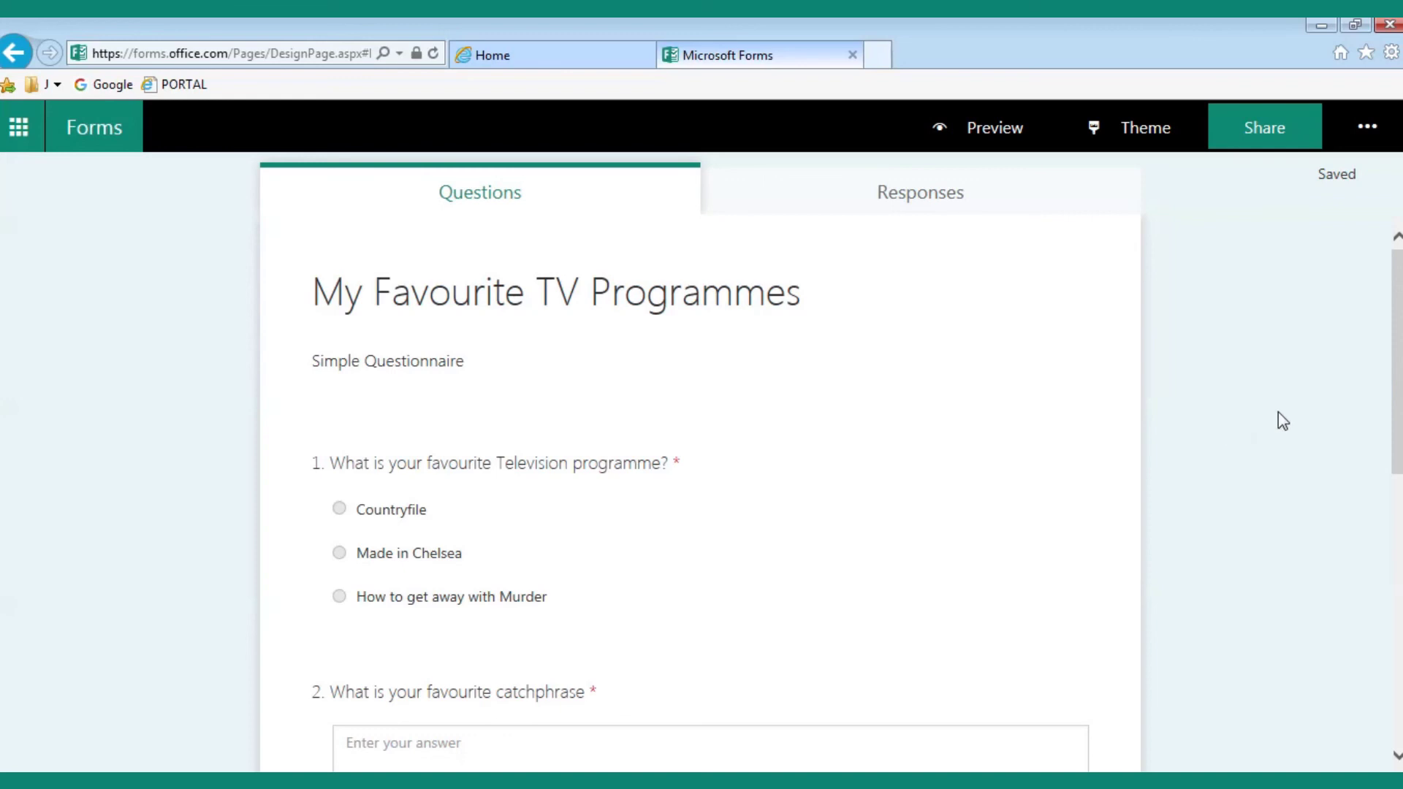
pyautogui.scroll(-5, 1201, 400)
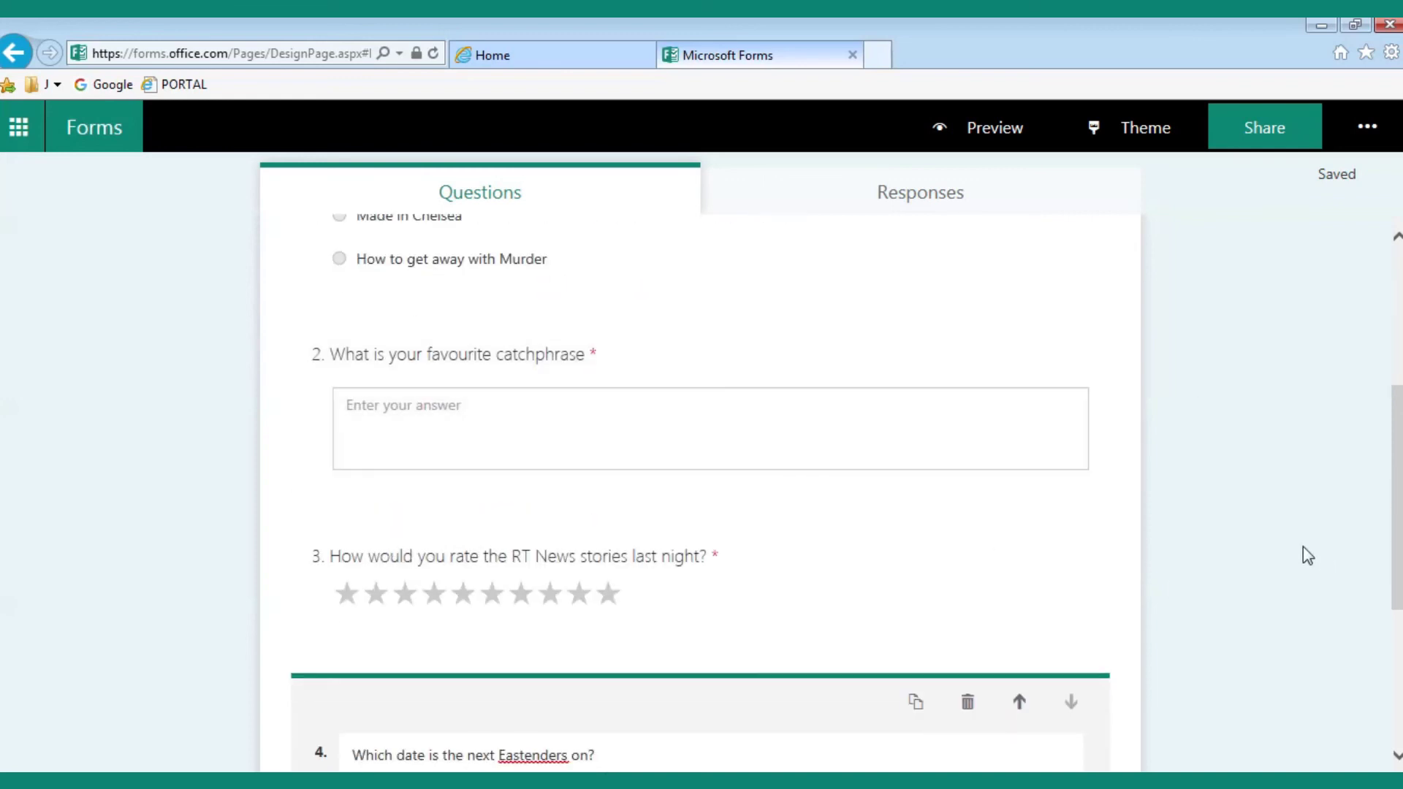
pyautogui.scroll(-5, 1281, 537)
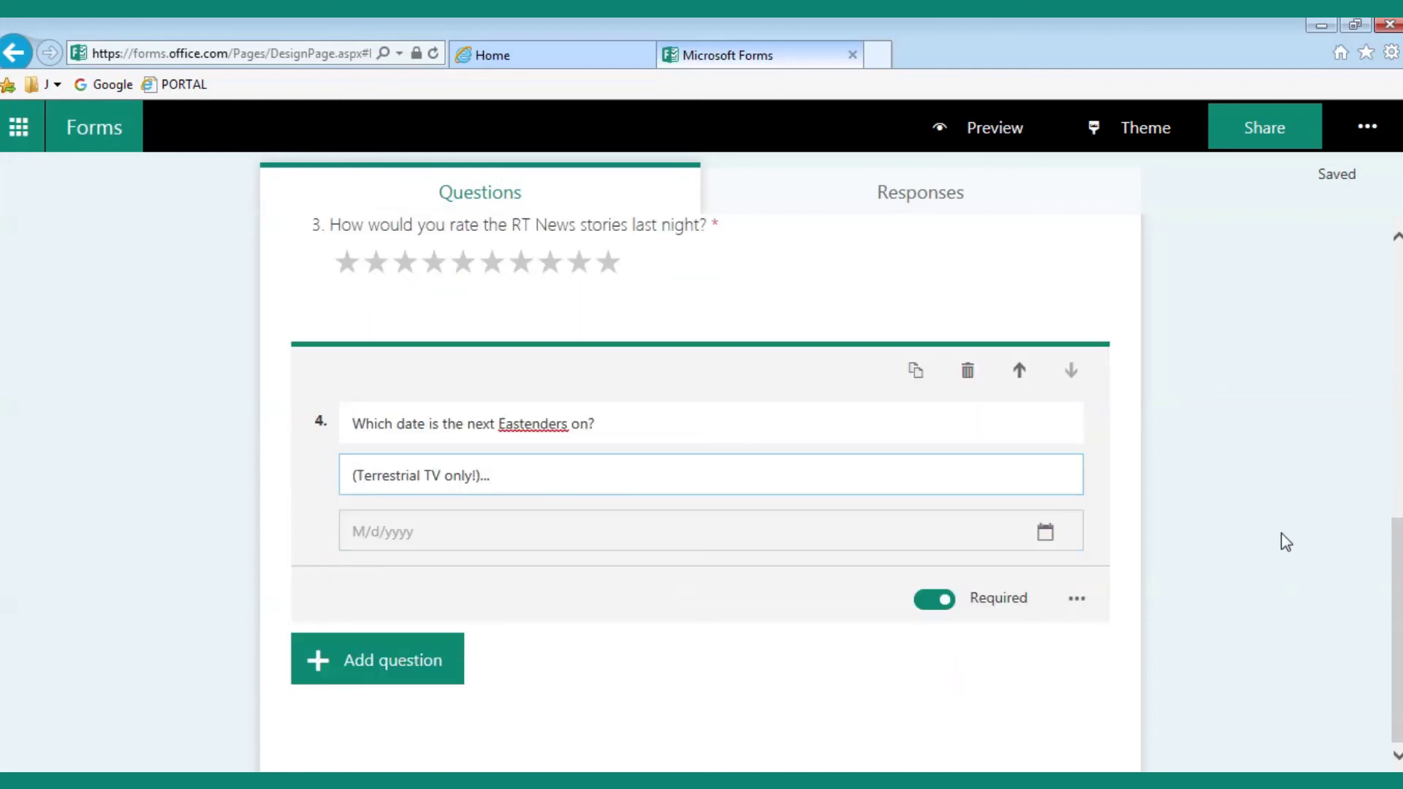
pyautogui.scroll(7, 1281, 533)
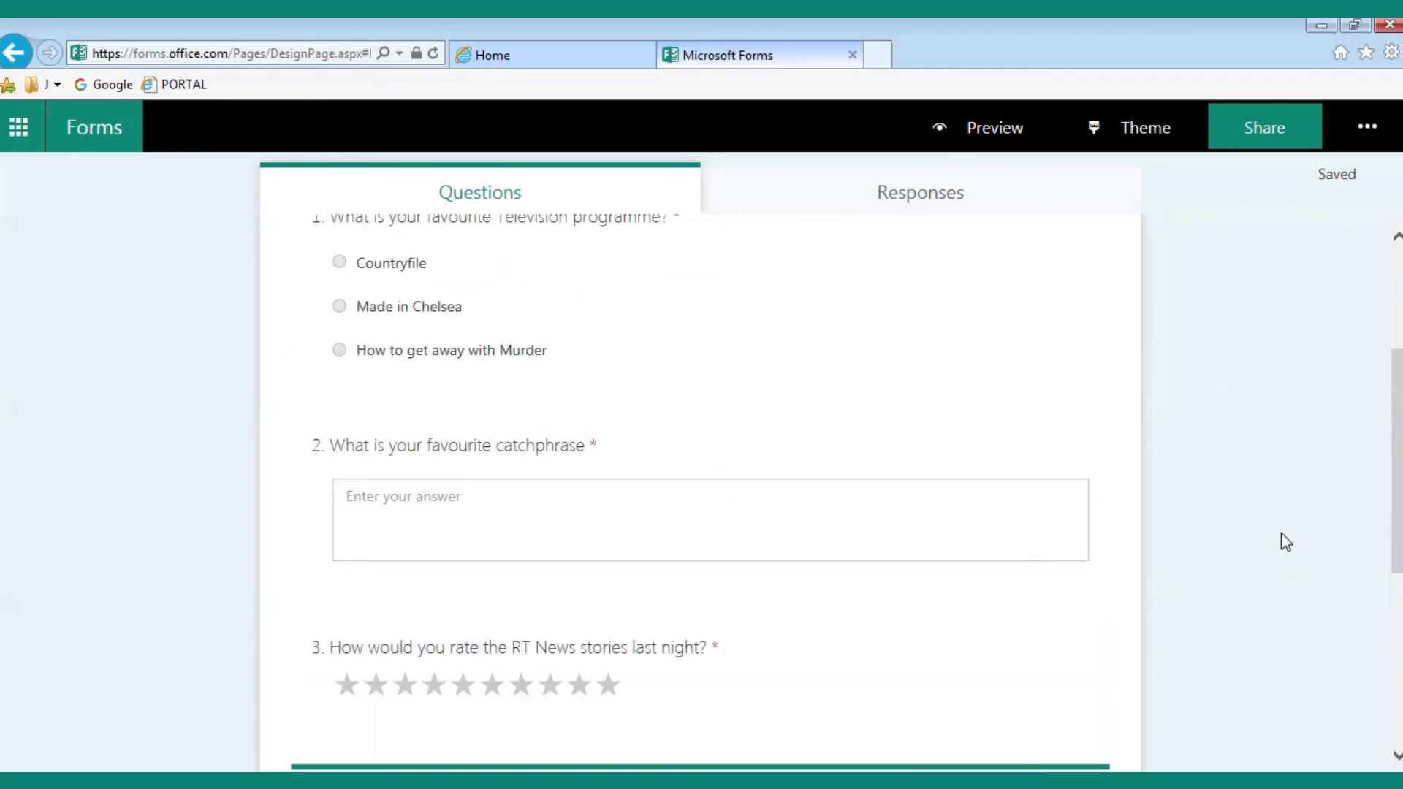